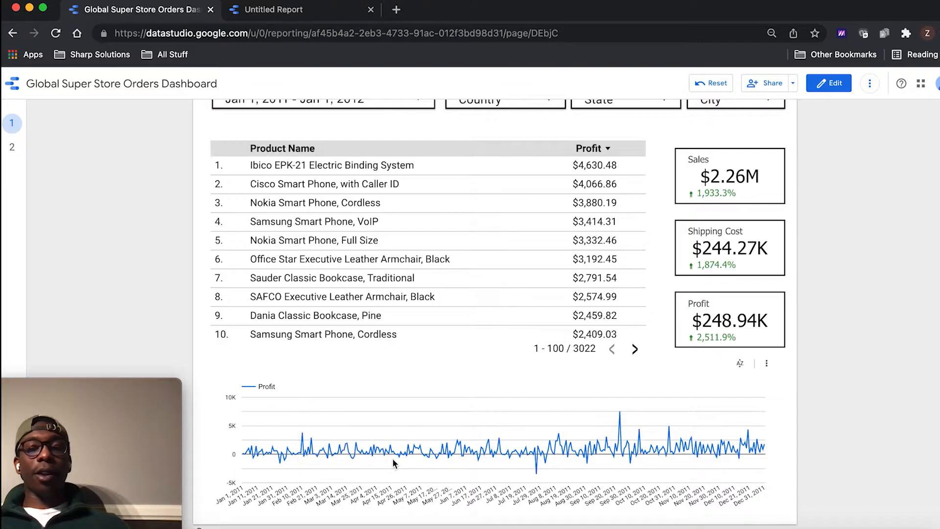
# - Set the dashboard's date range to Jan 1, 2011 through Jan 31, 2011 and apply it
pyautogui.scroll(2, 561, 406)
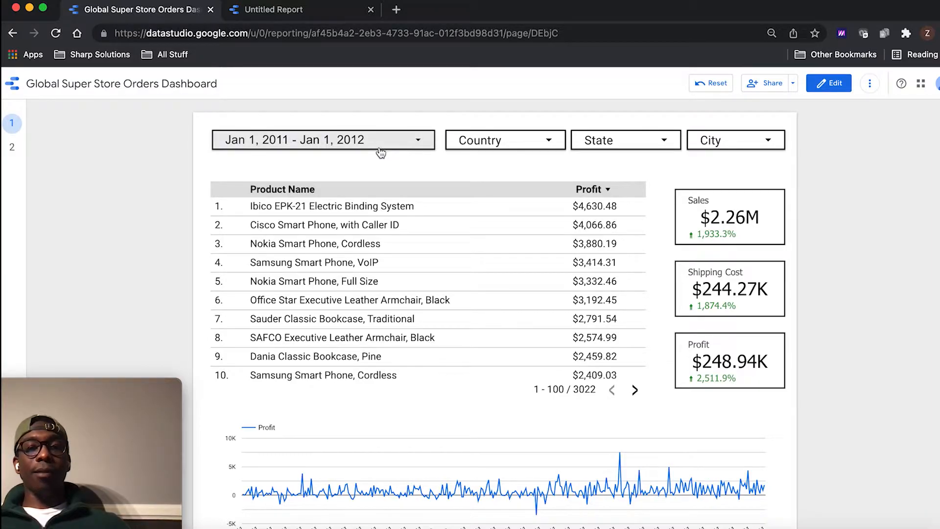
pyautogui.click(336, 142)
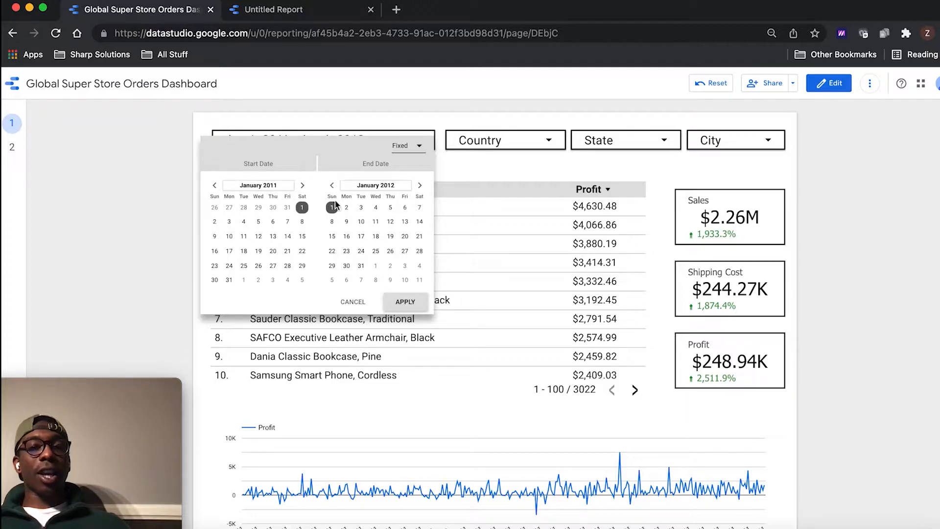
pyautogui.click(358, 185)
pyautogui.click(336, 186)
pyautogui.click(337, 199)
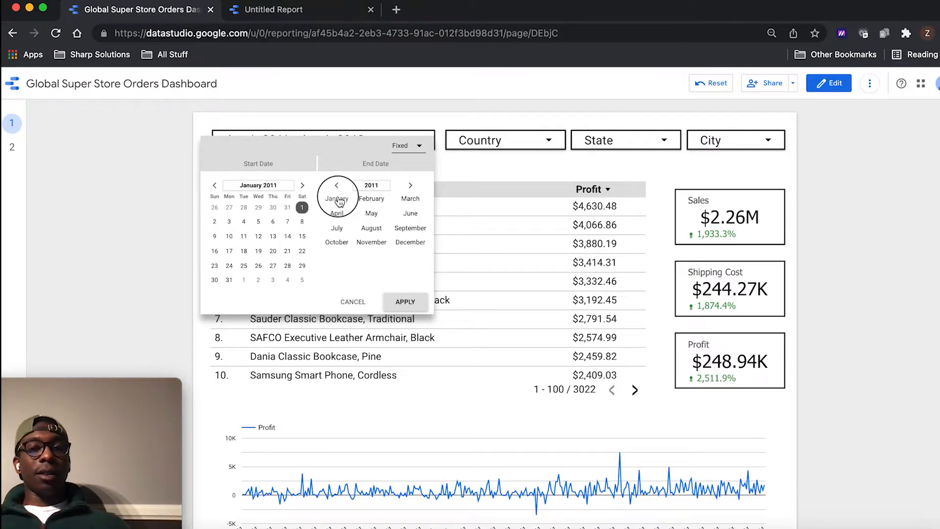
pyautogui.click(346, 280)
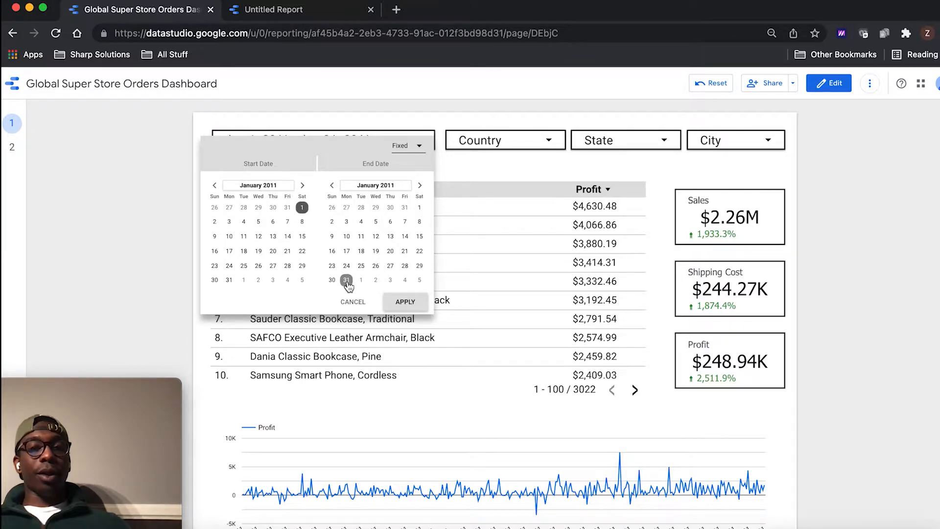
pyautogui.click(404, 302)
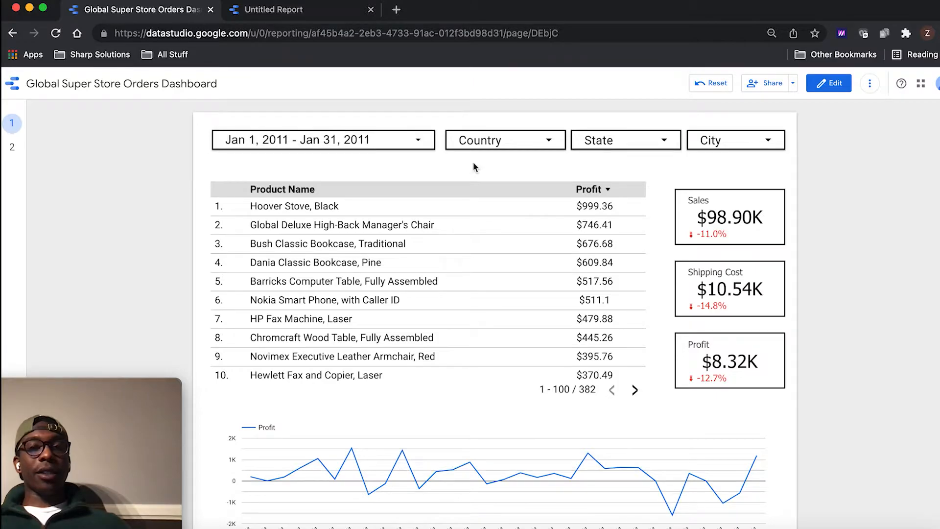
# - Filter the dashboard to show only the United States in the Country control
pyautogui.click(524, 139)
pyautogui.click(570, 179)
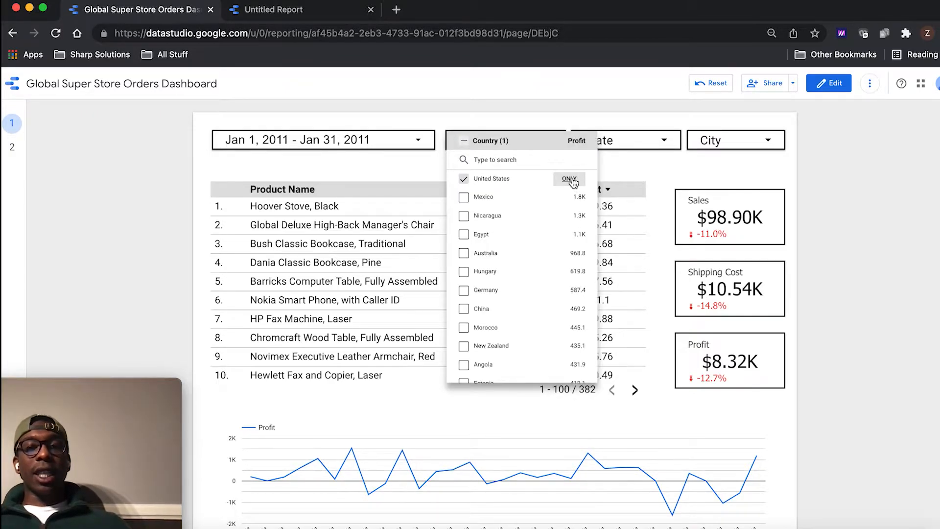
pyautogui.click(639, 168)
# - Narrow the dashboard to only California in the State filter and only Los Angeles in the City filter
pyautogui.click(658, 140)
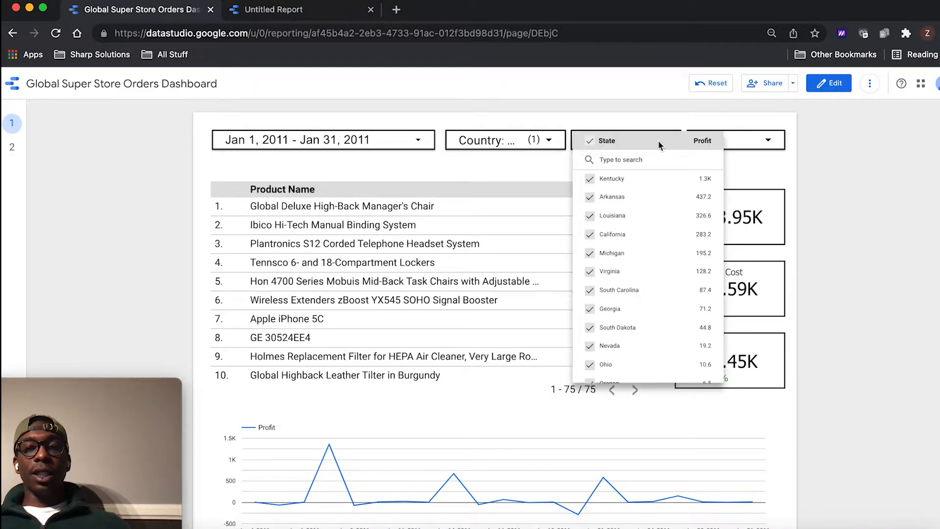
pyautogui.click(692, 235)
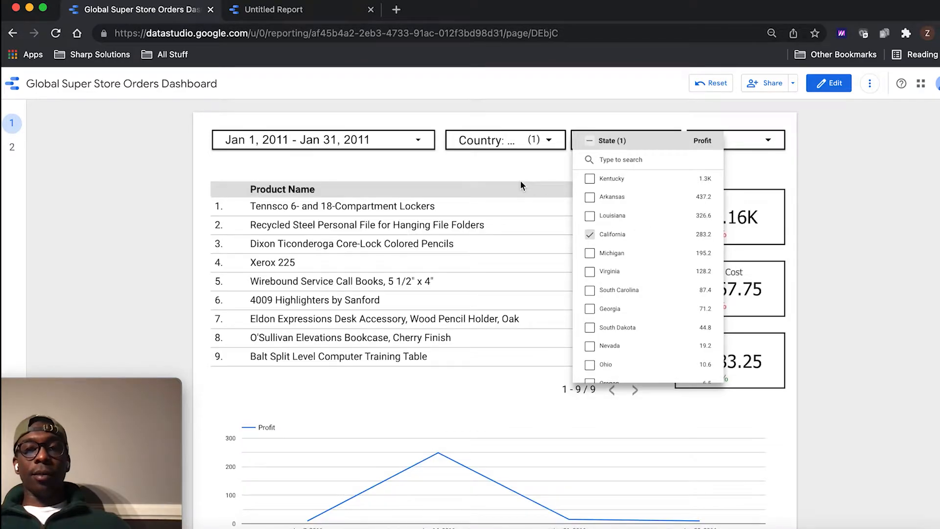
pyautogui.click(726, 140)
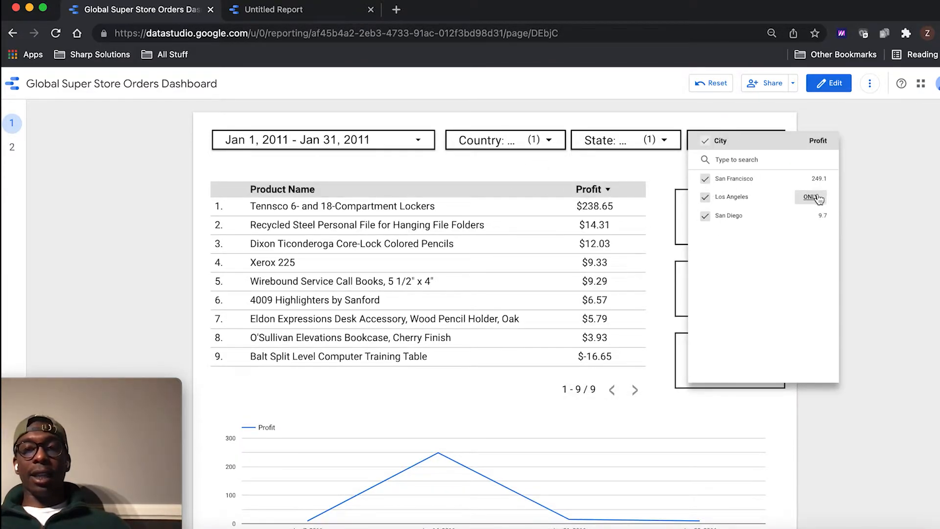
pyautogui.click(812, 197)
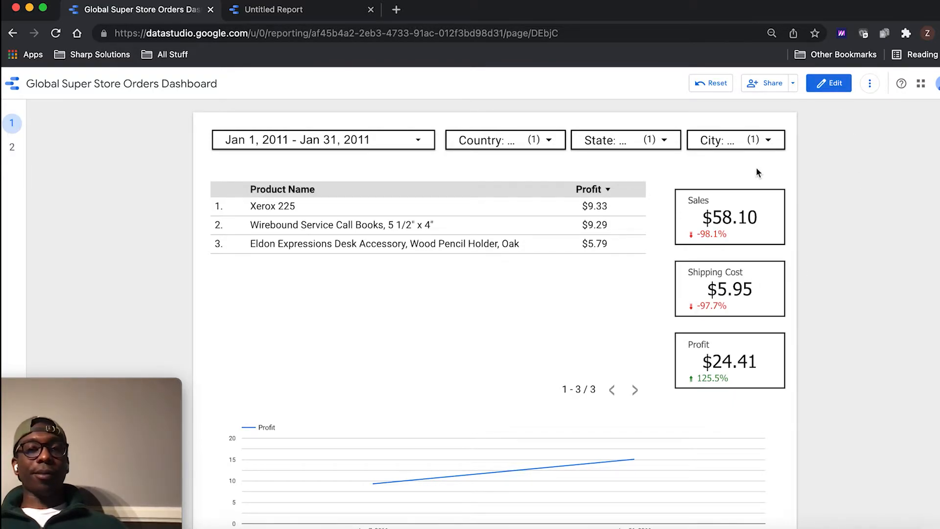
# - Look at the dashboard in edit mode, return to view mode and review the filtered table and profit chart
pyautogui.click(832, 84)
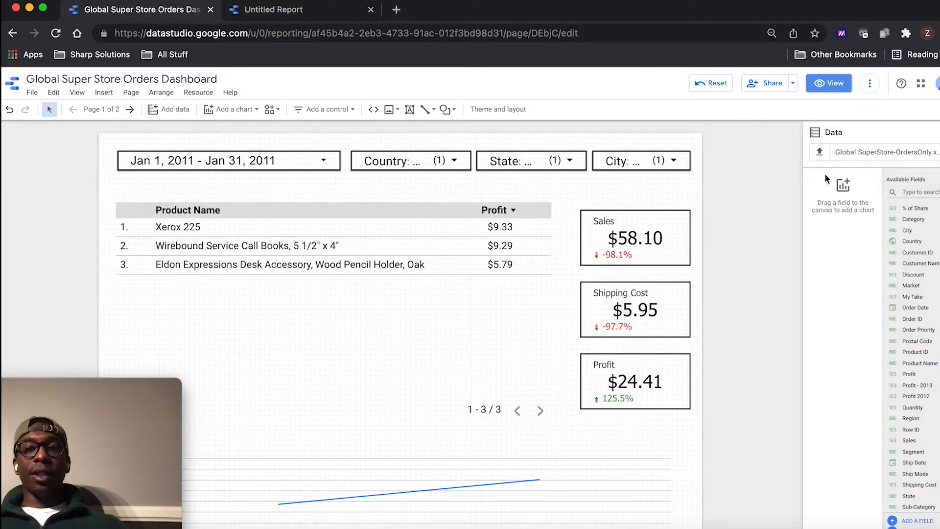
pyautogui.click(838, 85)
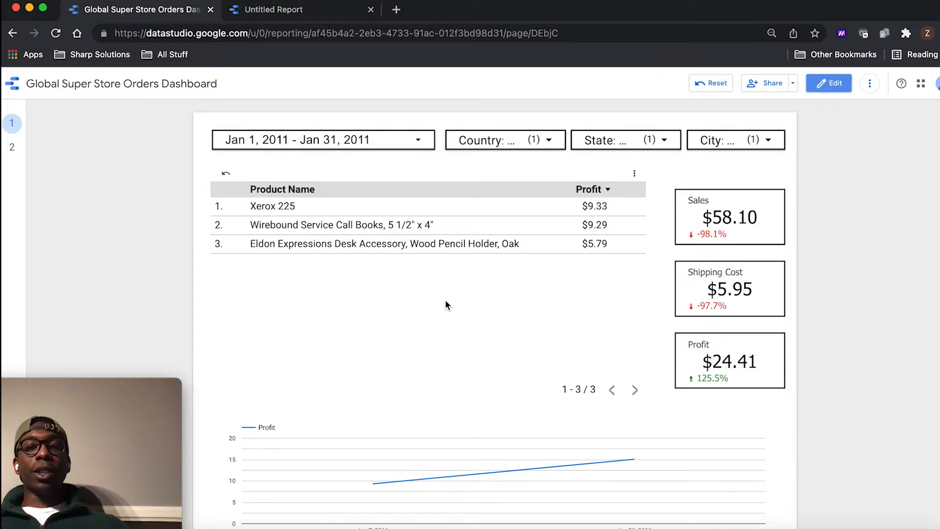
pyautogui.scroll(-2, 323, 346)
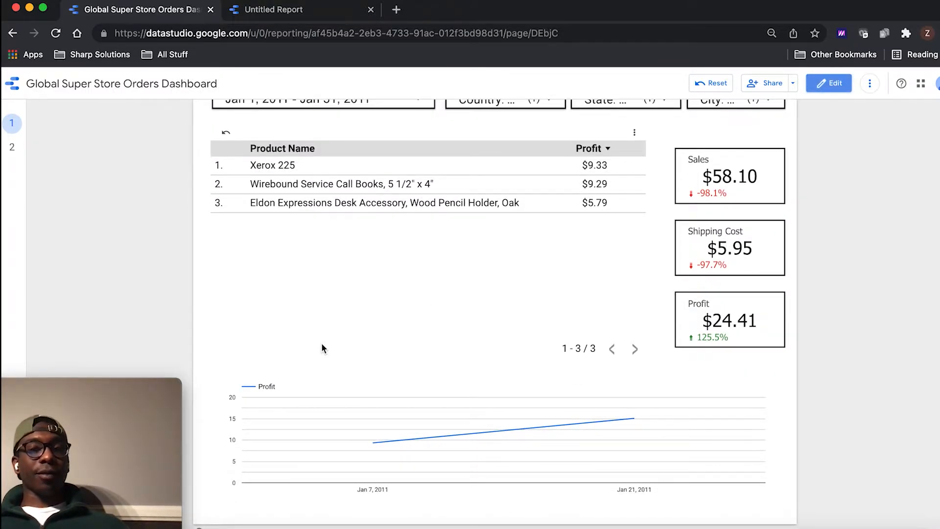
pyautogui.scroll(2, 321, 343)
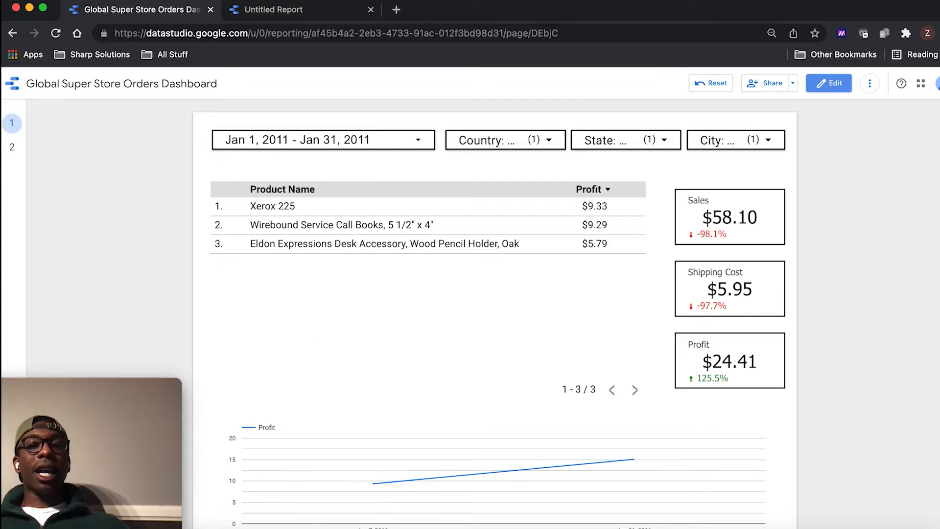
# - Switch to the Untitled Report and move its Order ID table toward the middle of the canvas
pyautogui.click(277, 11)
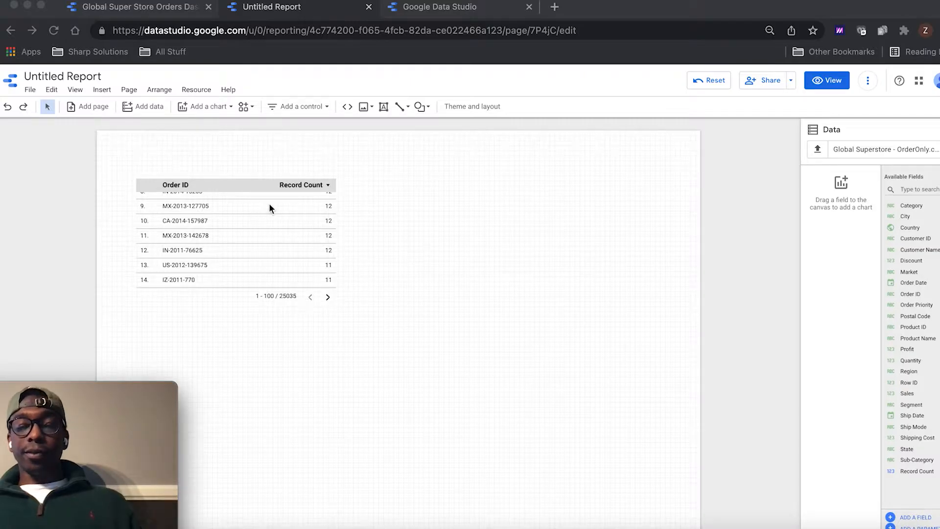
pyautogui.click(251, 224)
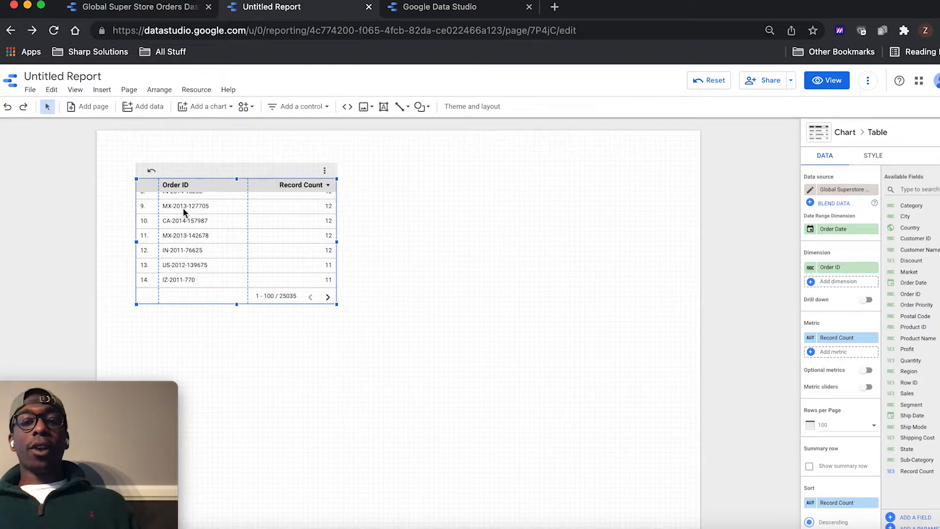
pyautogui.scroll(3, 318, 207)
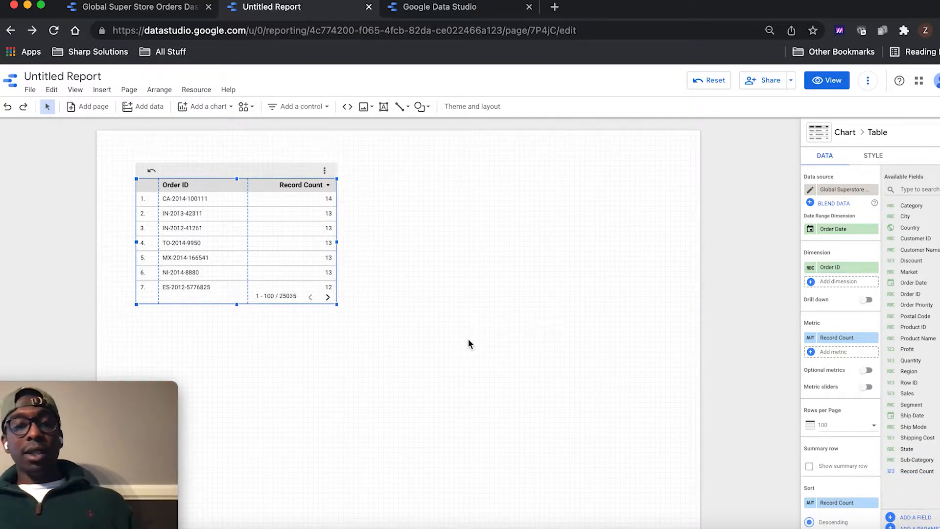
pyautogui.moveTo(247, 176); pyautogui.dragTo(410, 309)
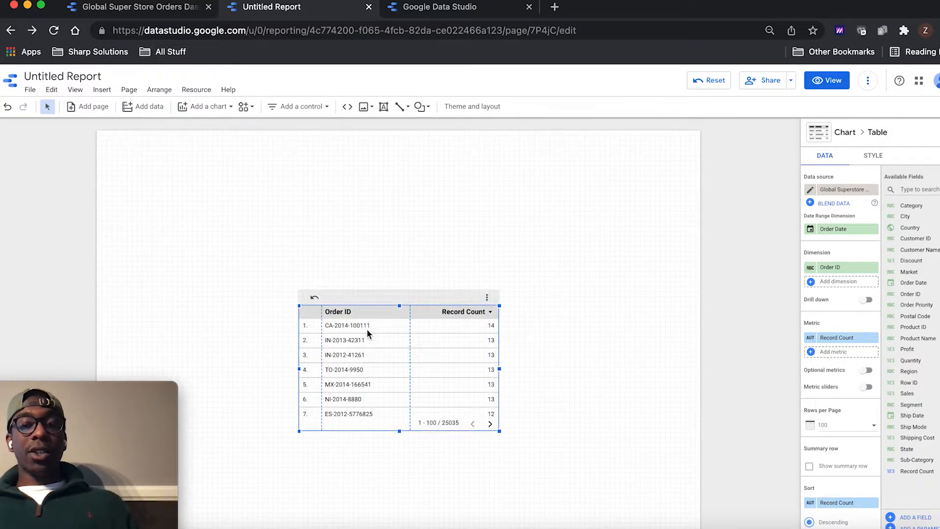
# - Check the reference dashboard's table, and set the Untitled Report table's dimension to Product Name
pyautogui.click(133, 11)
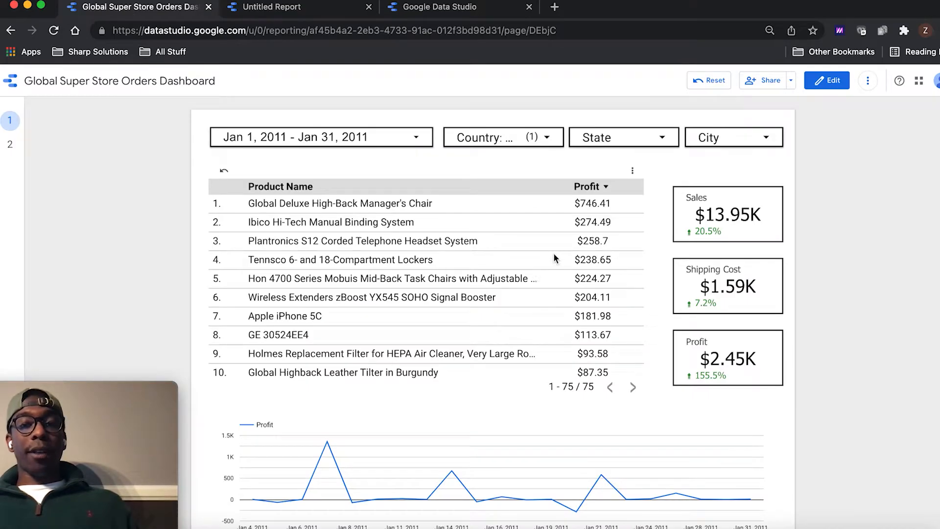
pyautogui.click(277, 11)
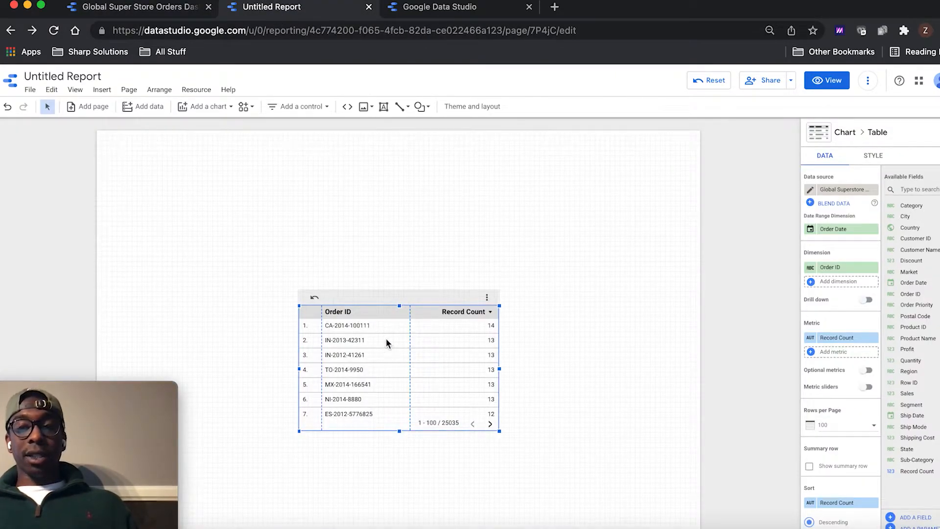
pyautogui.scroll(-2, 685, 335)
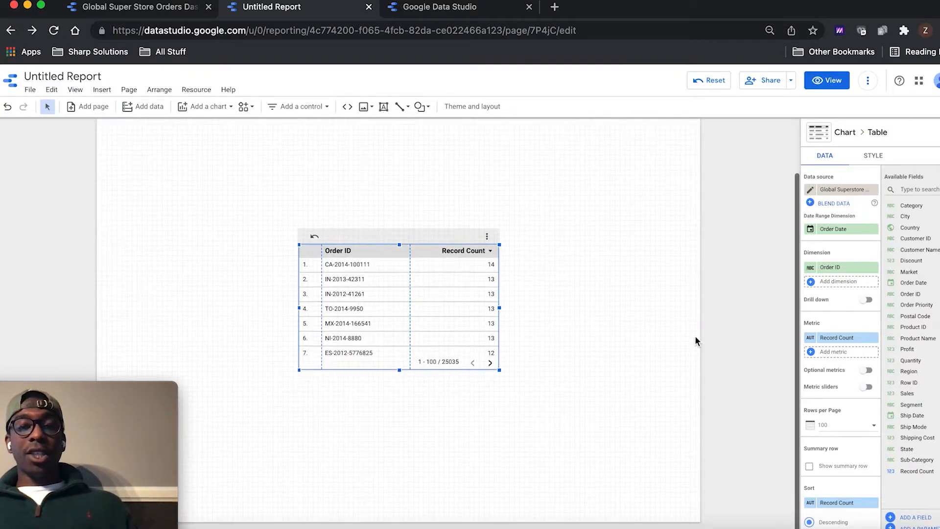
pyautogui.click(833, 271)
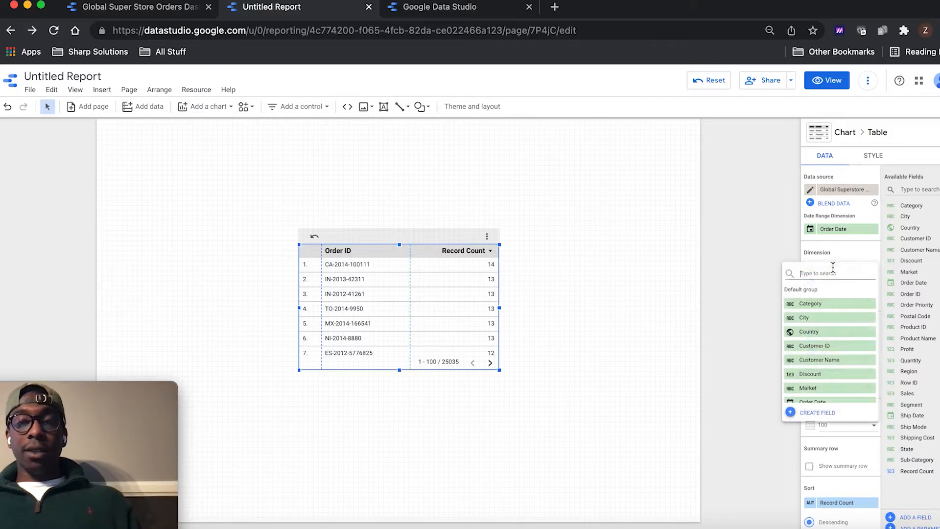
pyautogui.write('pro')
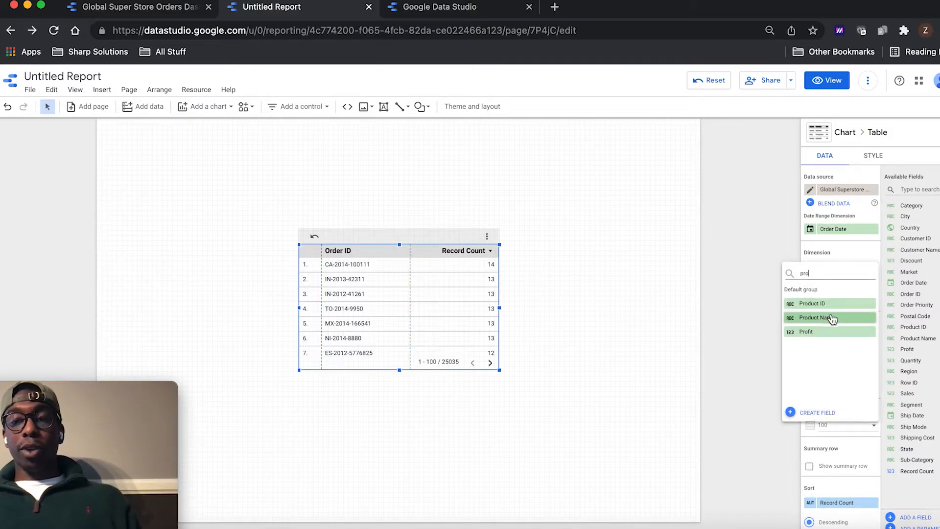
pyautogui.click(830, 318)
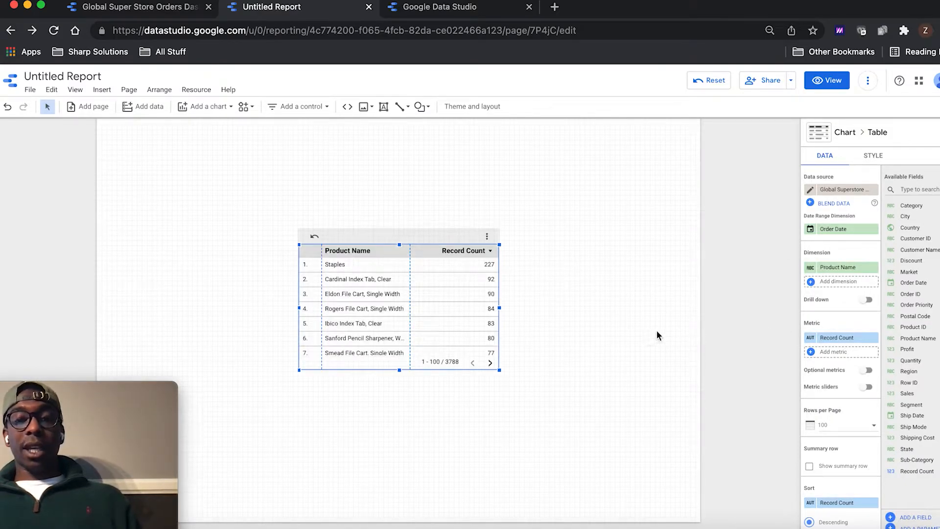
# - Replace the table's Record Count metric with Profit
pyautogui.click(835, 339)
pyautogui.write('pro')
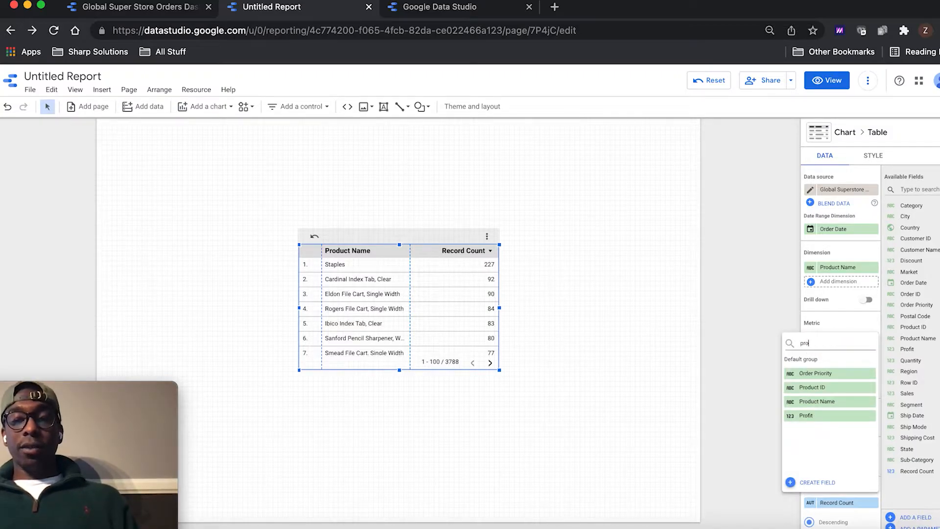
pyautogui.click(803, 400)
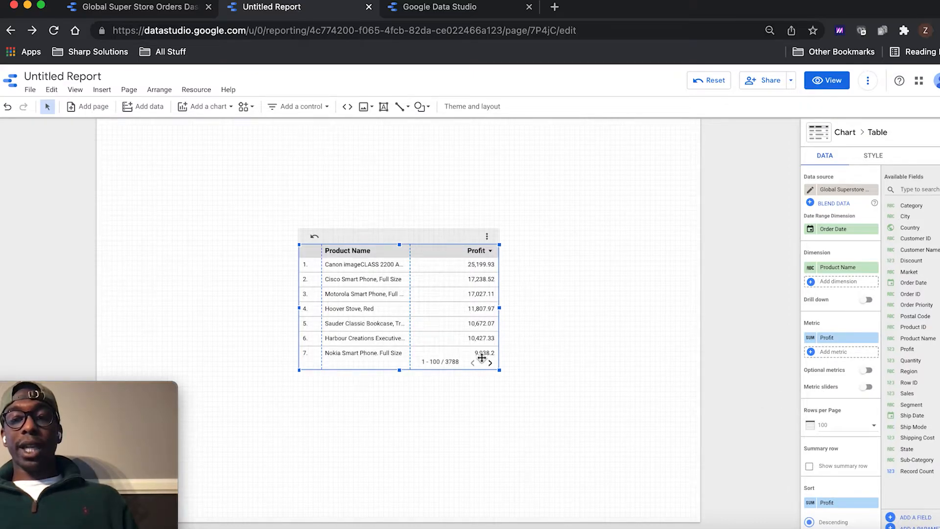
# - Format the table's Profit metric as currency in USD - US Dollar ($)
pyautogui.click(810, 339)
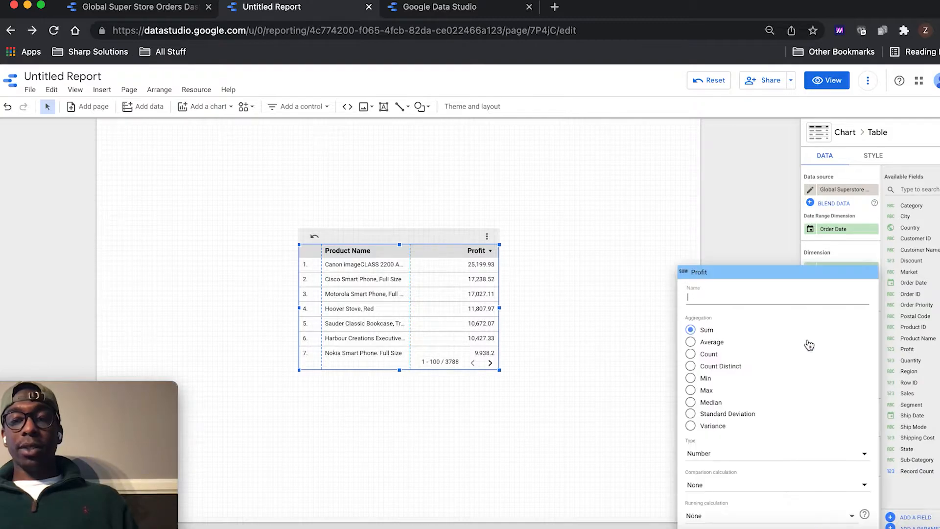
pyautogui.click(740, 454)
pyautogui.moveTo(727, 478)
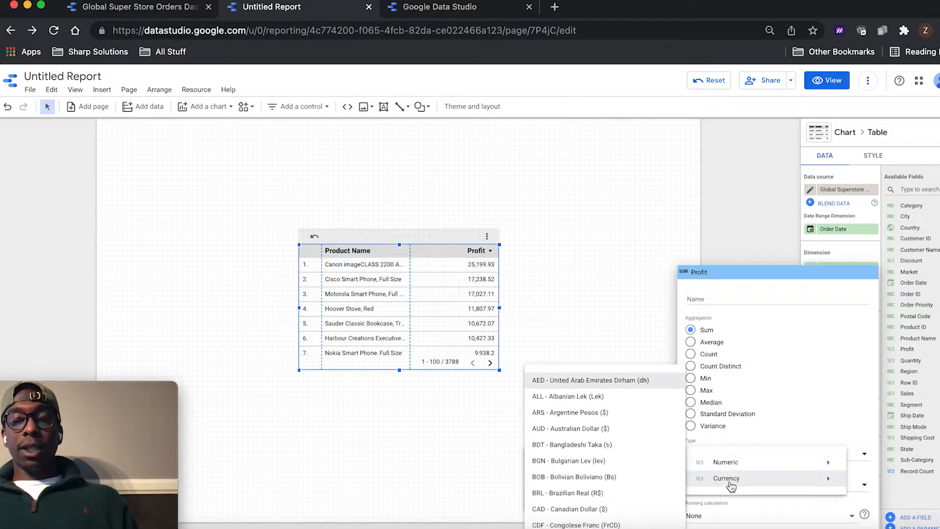
pyautogui.scroll(-15, 563, 472)
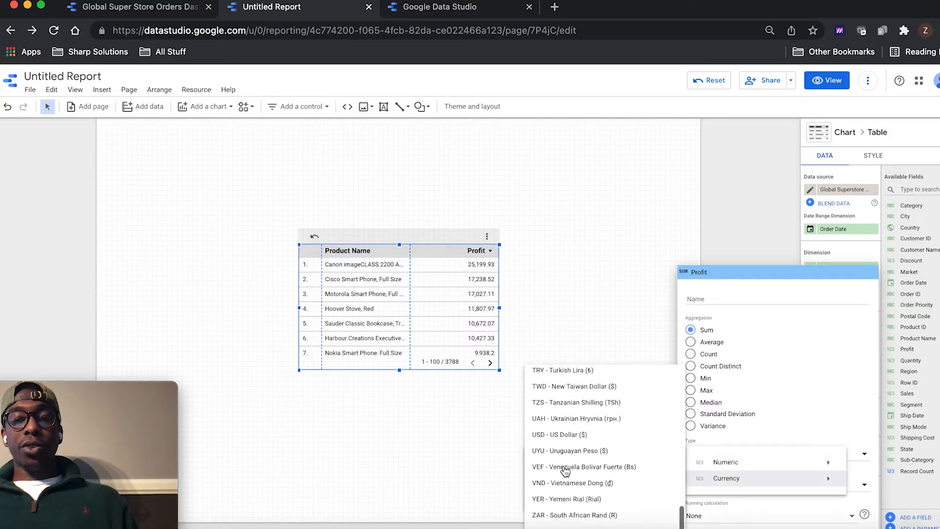
pyautogui.click(563, 435)
pyautogui.click(739, 204)
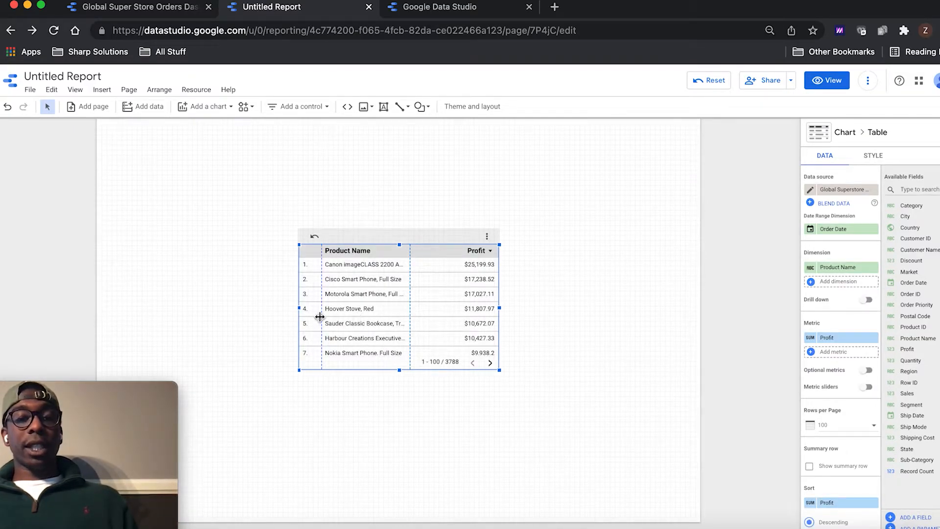
# - Enlarge the table downward and on both sides, move it closer to the canvas's left edge, and deselect it
pyautogui.moveTo(400, 370); pyautogui.dragTo(403, 418)
pyautogui.moveTo(299, 330); pyautogui.dragTo(221, 338)
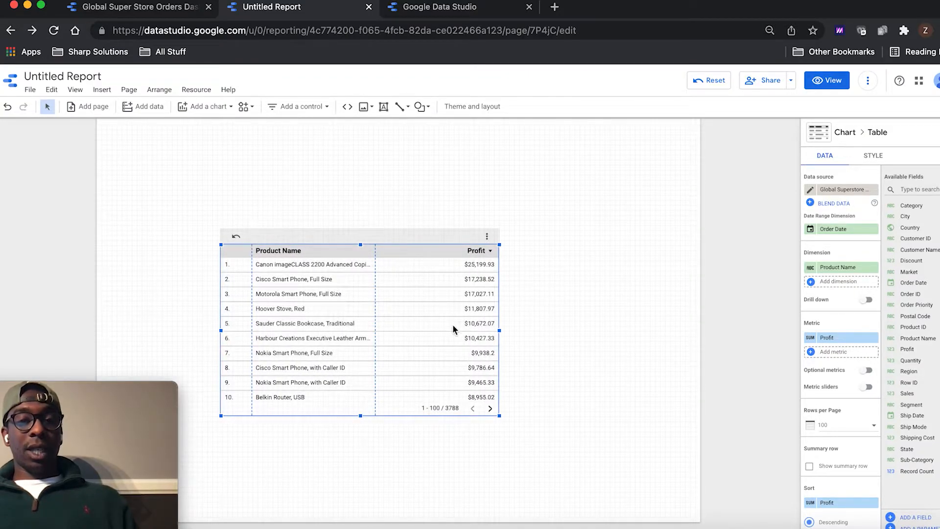
pyautogui.moveTo(500, 329); pyautogui.dragTo(565, 329)
pyautogui.moveTo(442, 242); pyautogui.dragTo(372, 228)
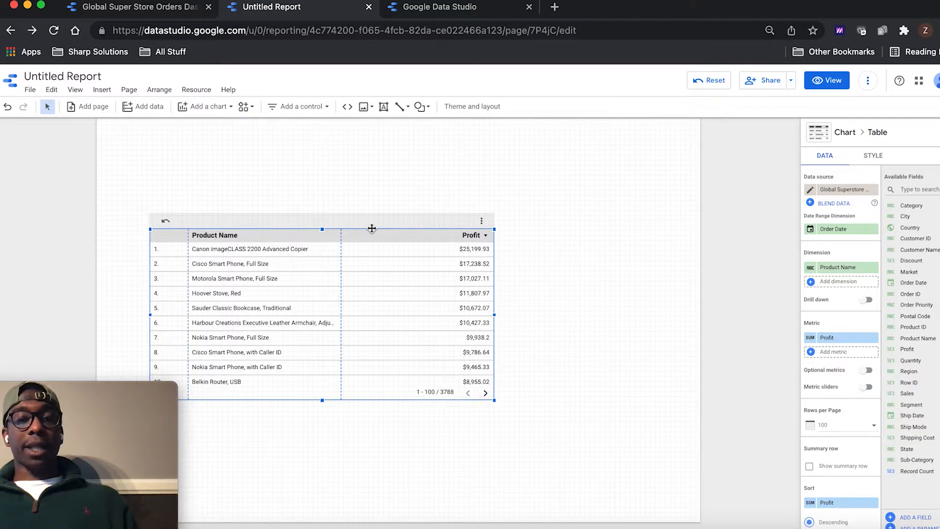
pyautogui.click(609, 177)
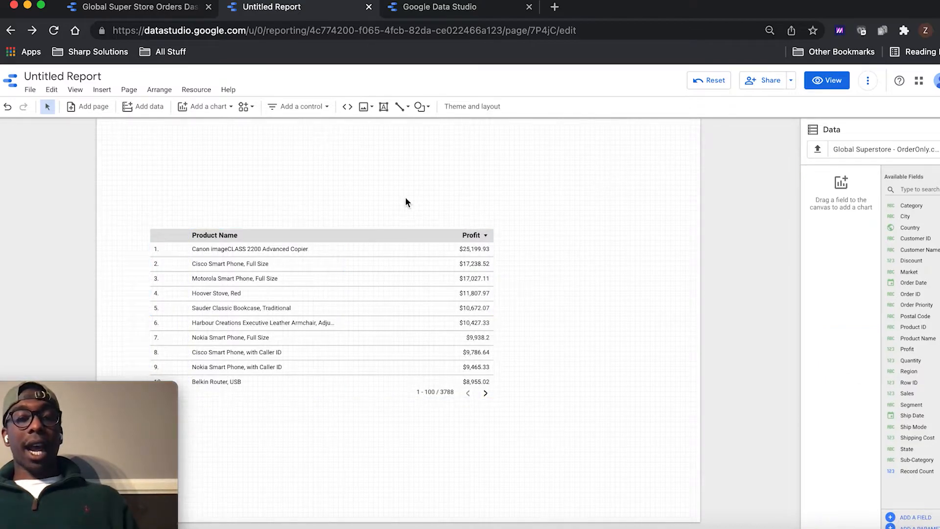
# - Review the reference dashboard's filter controls and scorecards, and return to the Untitled Report
pyautogui.click(137, 9)
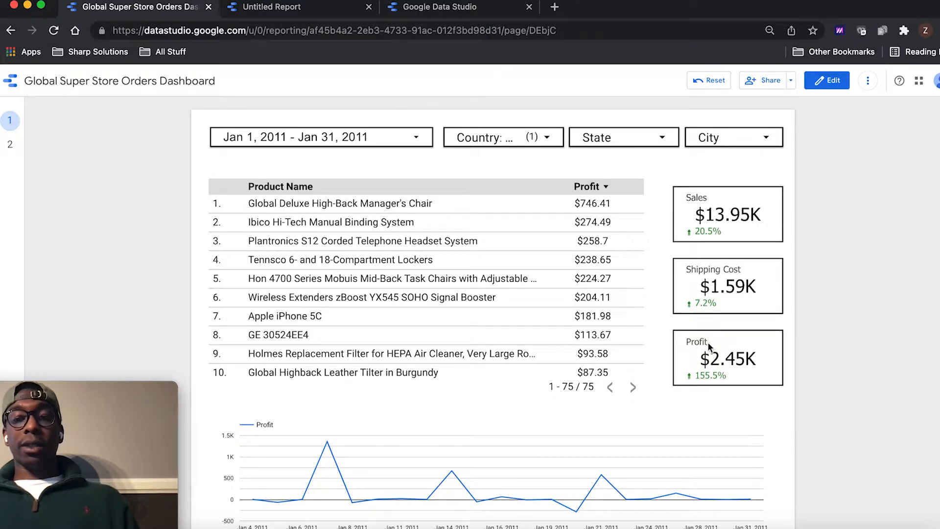
pyautogui.click(294, 9)
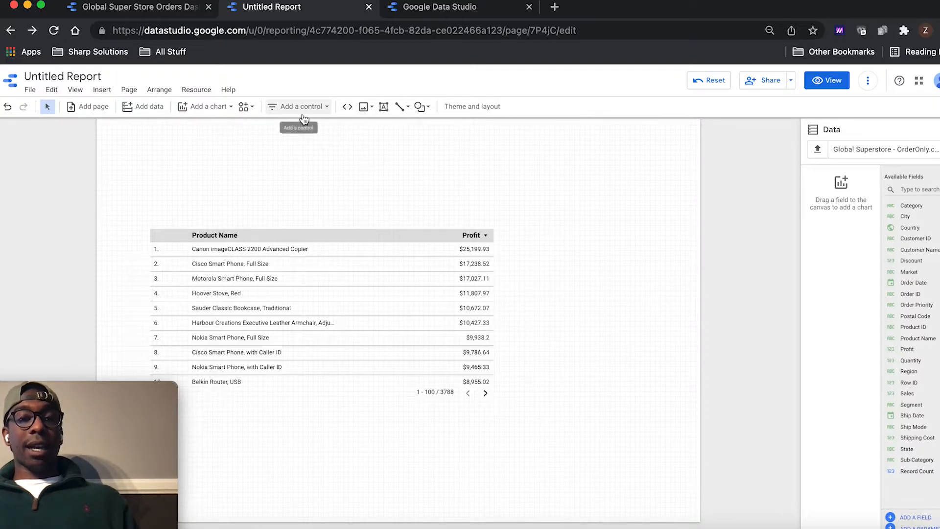
# - Add a compact-number scorecard beside the product table and set its metric to Sales
pyautogui.click(202, 108)
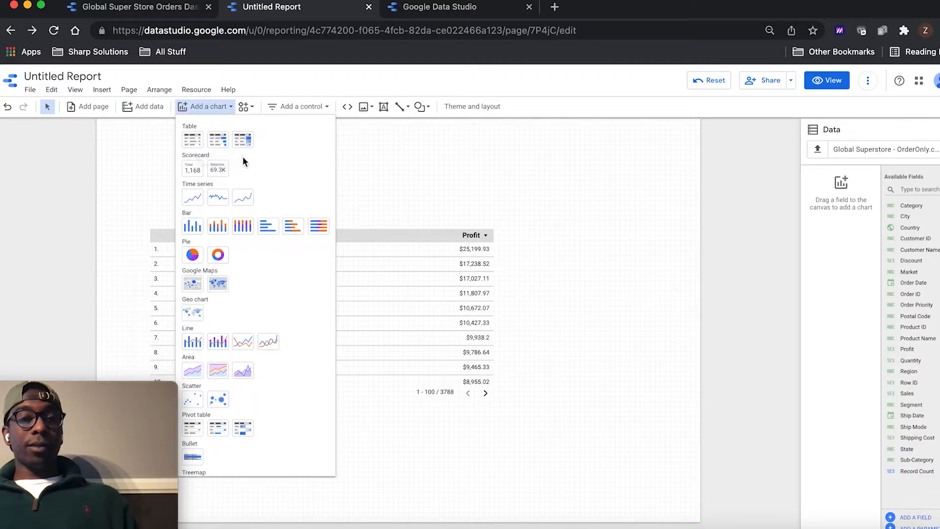
pyautogui.click(218, 169)
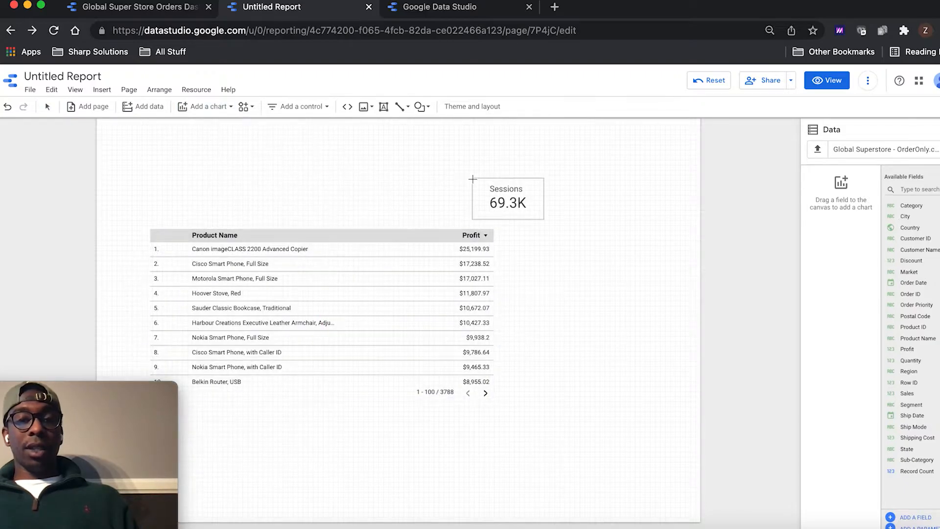
pyautogui.click(574, 228)
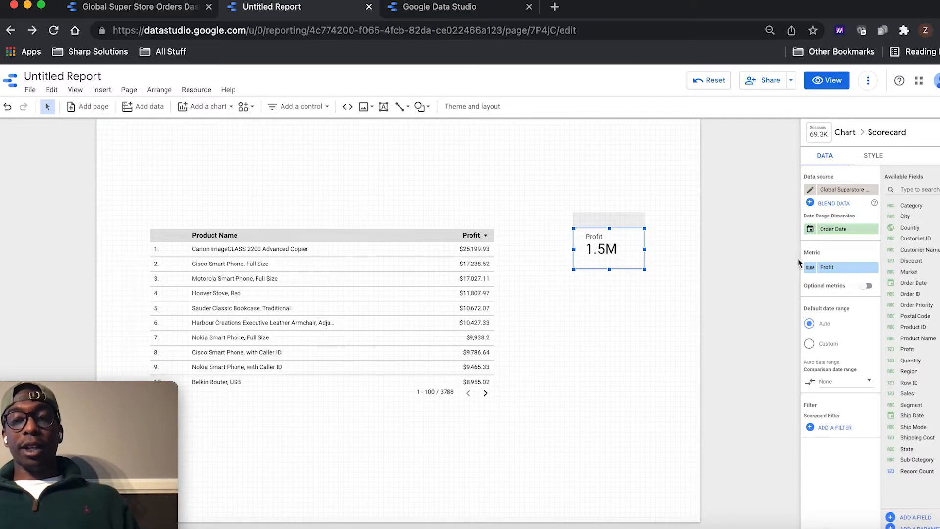
pyautogui.click(838, 272)
pyautogui.write('sale')
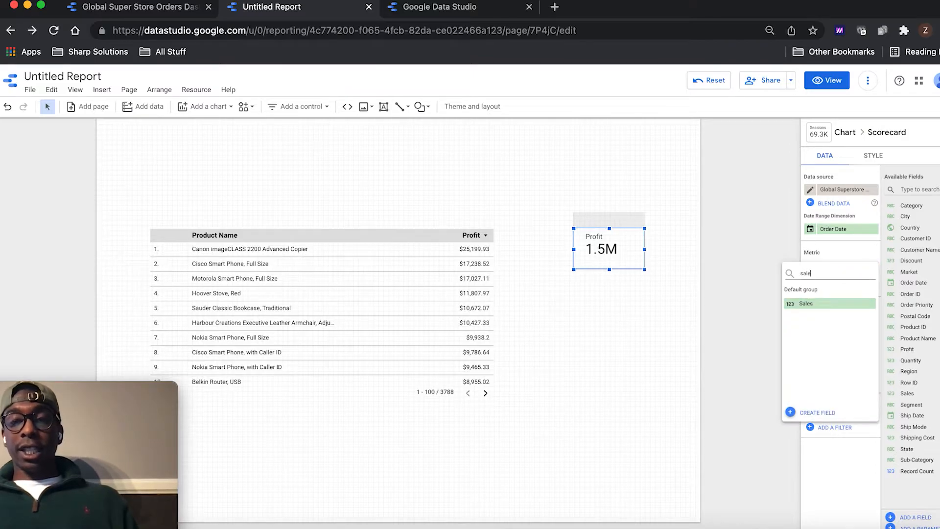
pyautogui.click(820, 303)
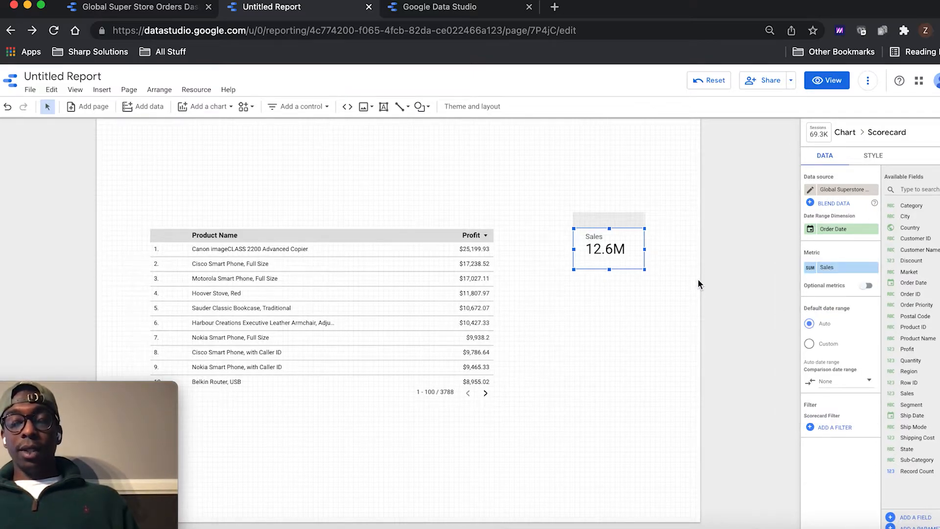
# - Format the scorecard's Sales metric as currency in USD - US Dollar ($)
pyautogui.click(809, 268)
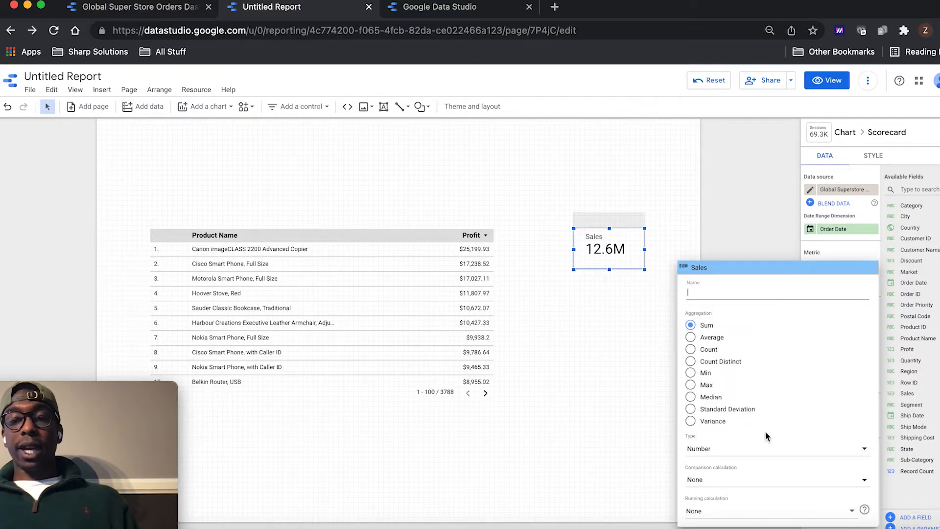
pyautogui.click(756, 447)
pyautogui.scroll(-15, 612, 470)
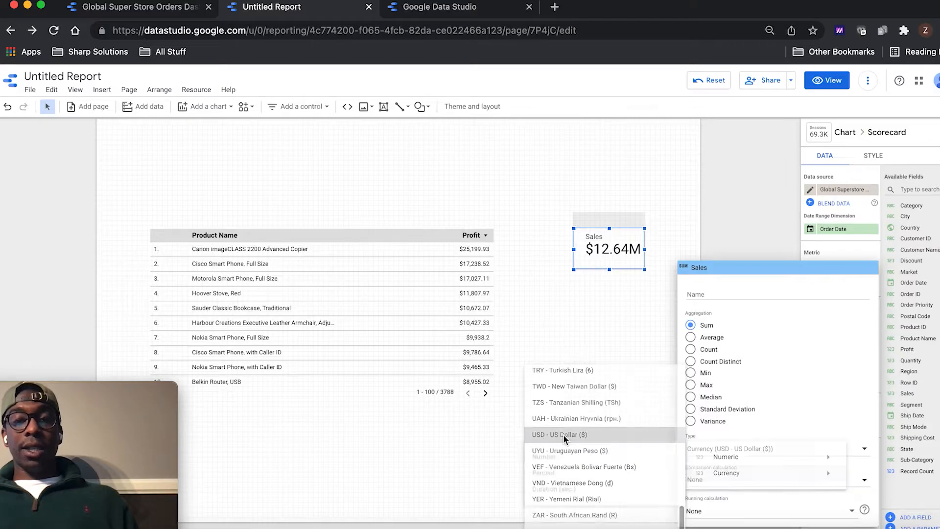
pyautogui.click(564, 434)
pyautogui.click(730, 200)
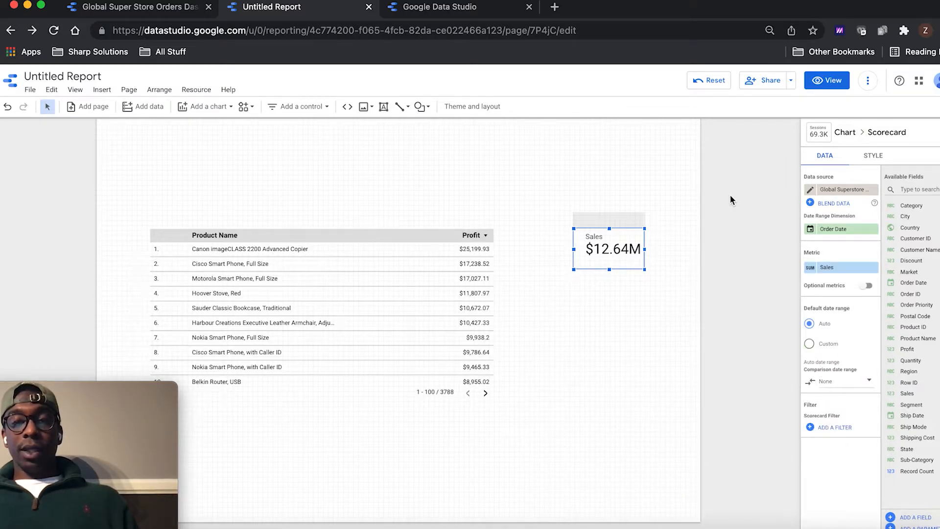
# - Enlarge the Sales scorecard toward the table and downward, and check the reference dashboard's scorecards
pyautogui.moveTo(570, 250); pyautogui.dragTo(536, 253)
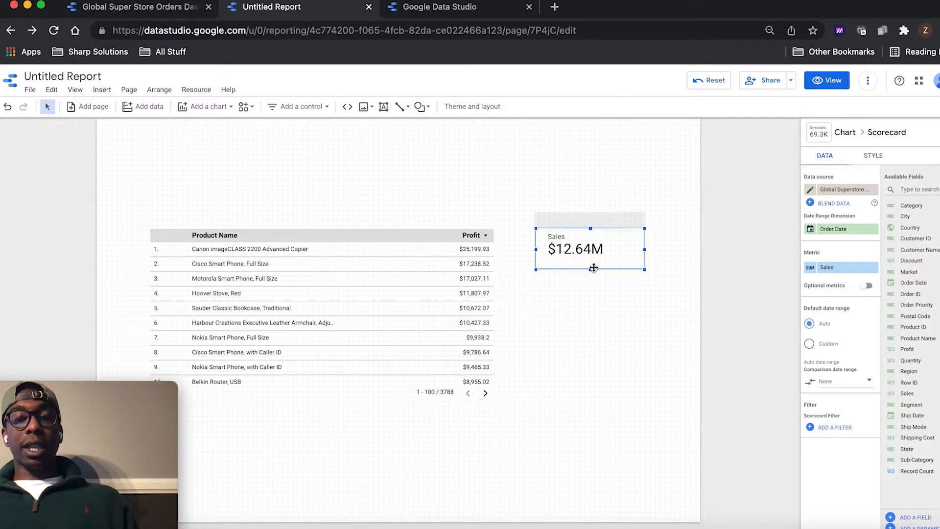
pyautogui.moveTo(591, 270); pyautogui.dragTo(590, 276)
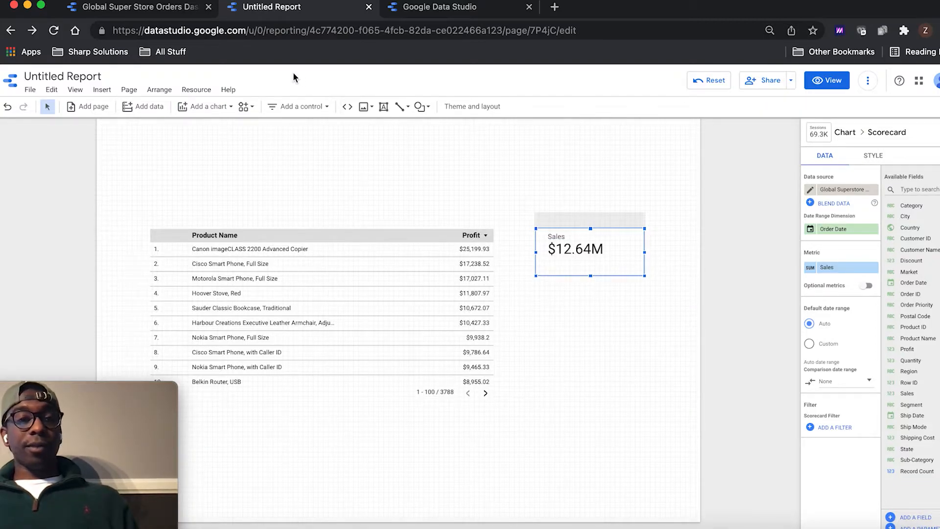
pyautogui.click(141, 8)
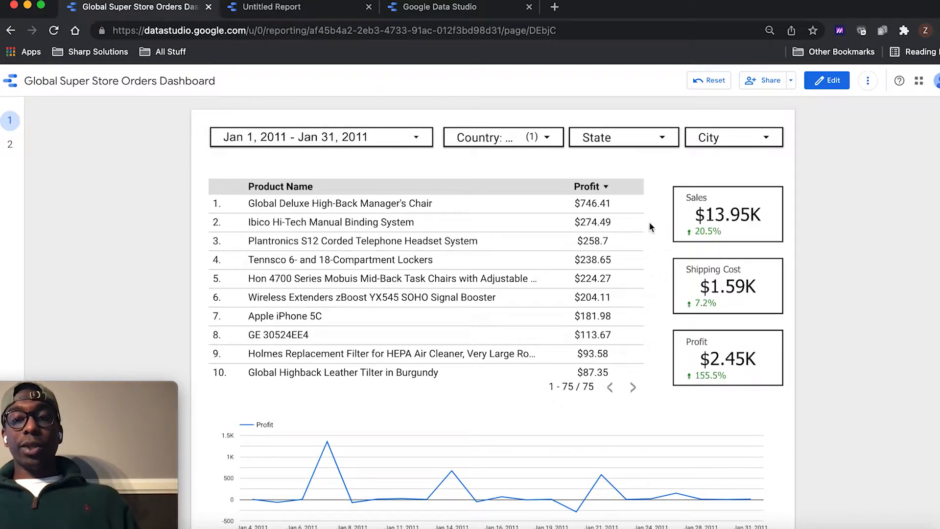
pyautogui.click(295, 6)
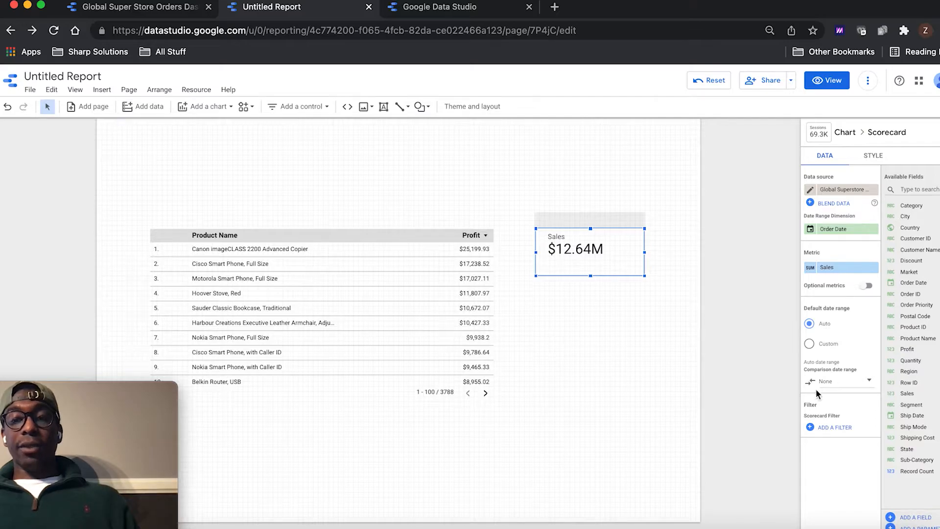
# - Set the start date of the Sales scorecard's comparison date range to January 1, 2011
pyautogui.click(850, 381)
pyautogui.click(694, 374)
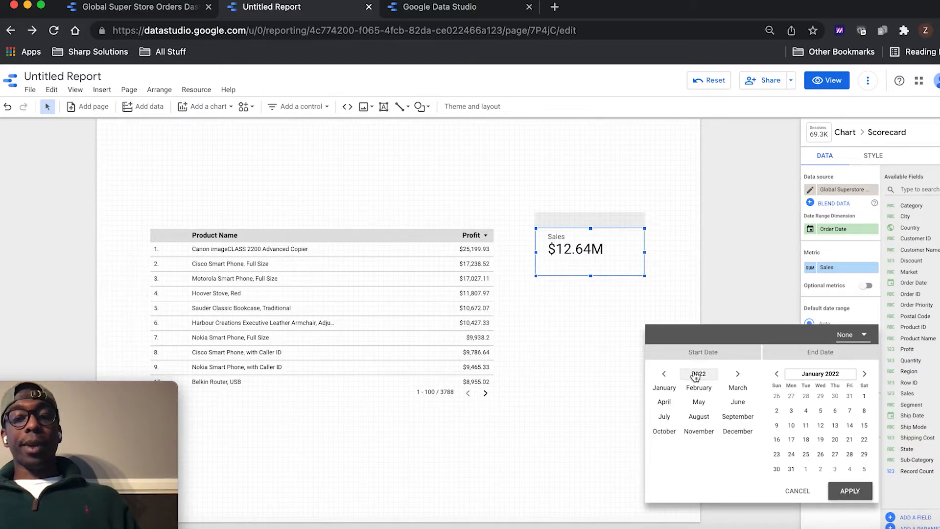
pyautogui.click(664, 376)
pyautogui.doubleClick(665, 376)
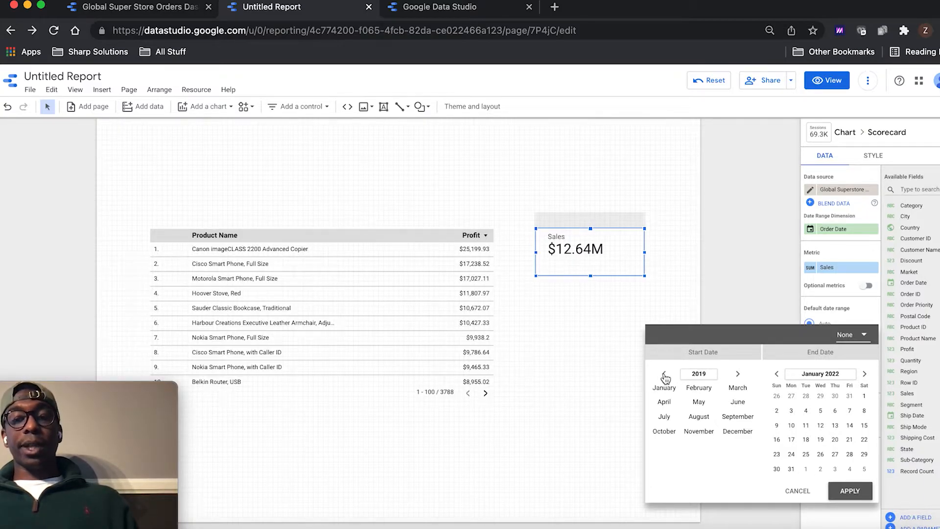
pyautogui.click(665, 376)
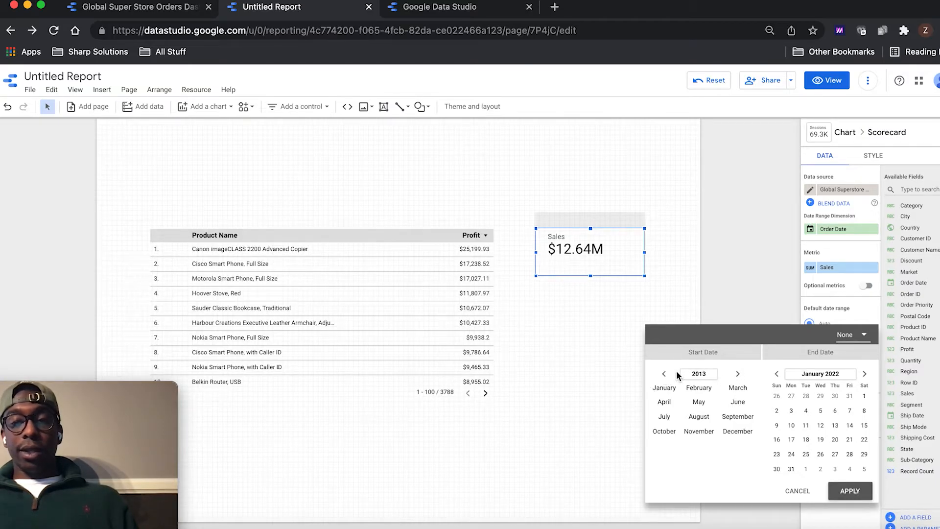
pyautogui.doubleClick(665, 376)
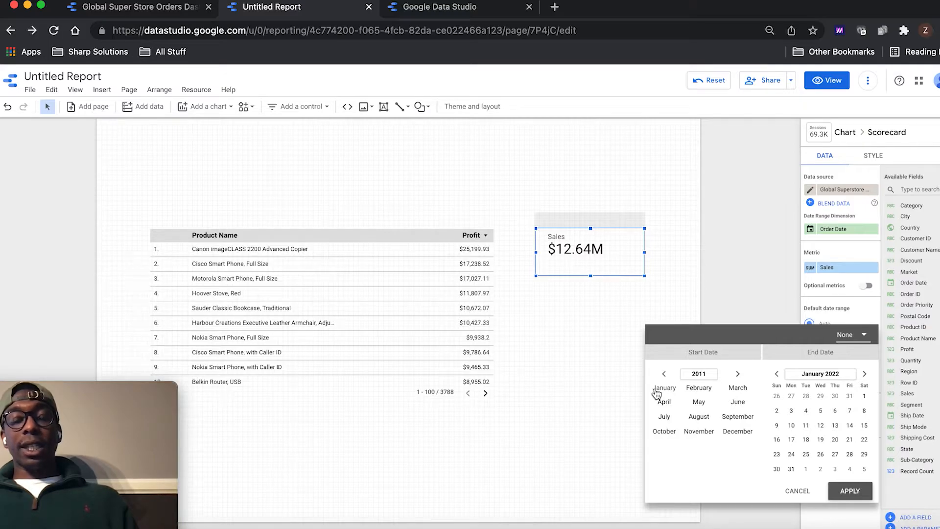
pyautogui.click(658, 389)
pyautogui.click(747, 396)
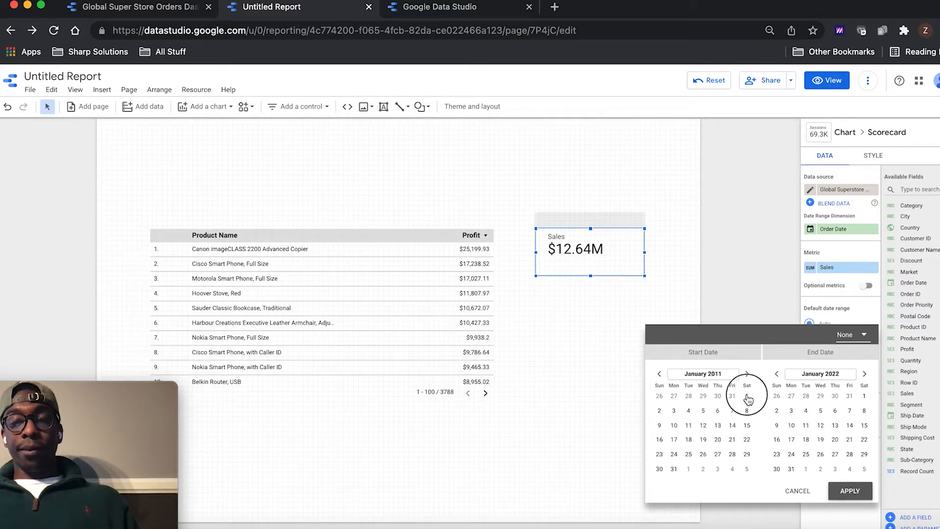
# - Set the comparison date range's end date to December 31, 2011 and apply the range
pyautogui.click(819, 376)
pyautogui.click(826, 374)
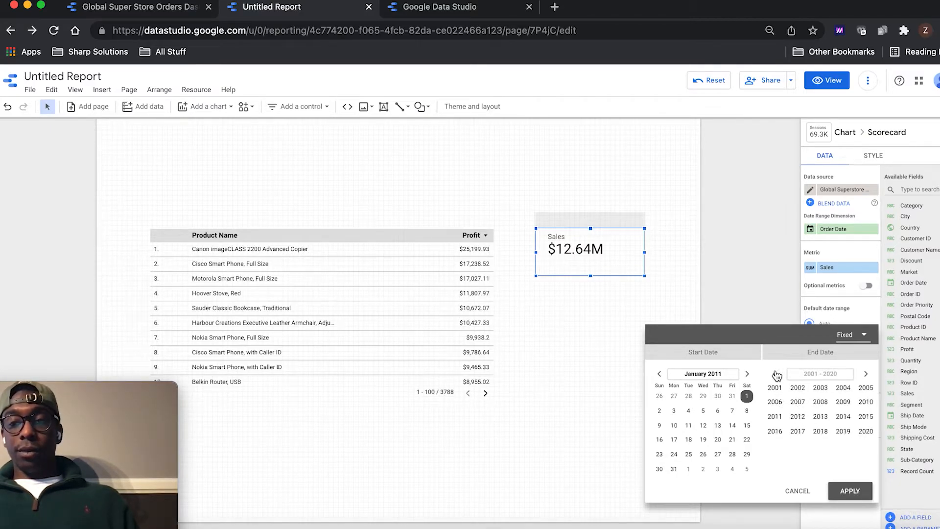
pyautogui.click(774, 416)
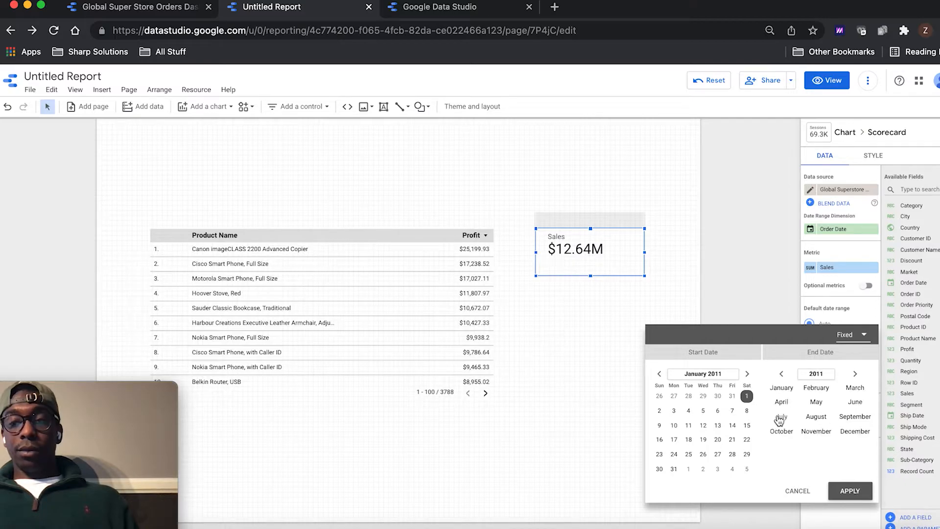
pyautogui.click(853, 432)
pyautogui.click(864, 454)
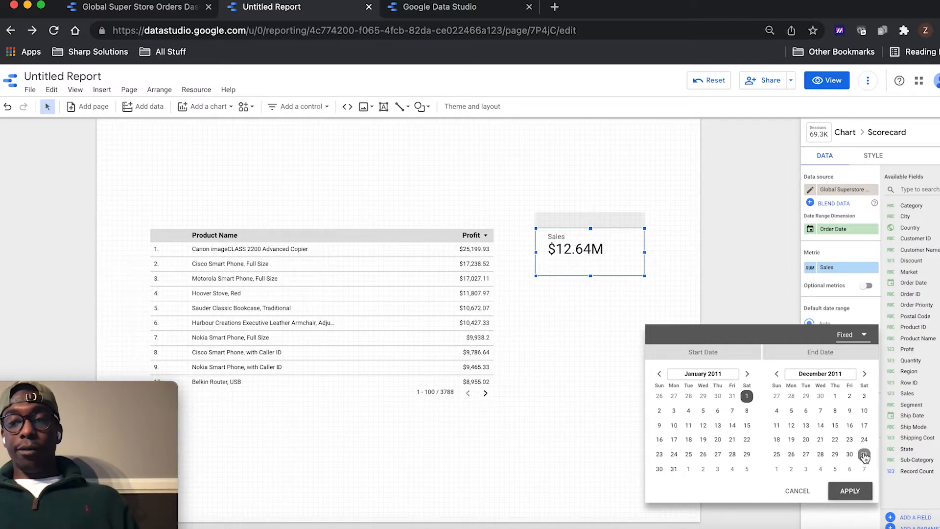
pyautogui.click(846, 492)
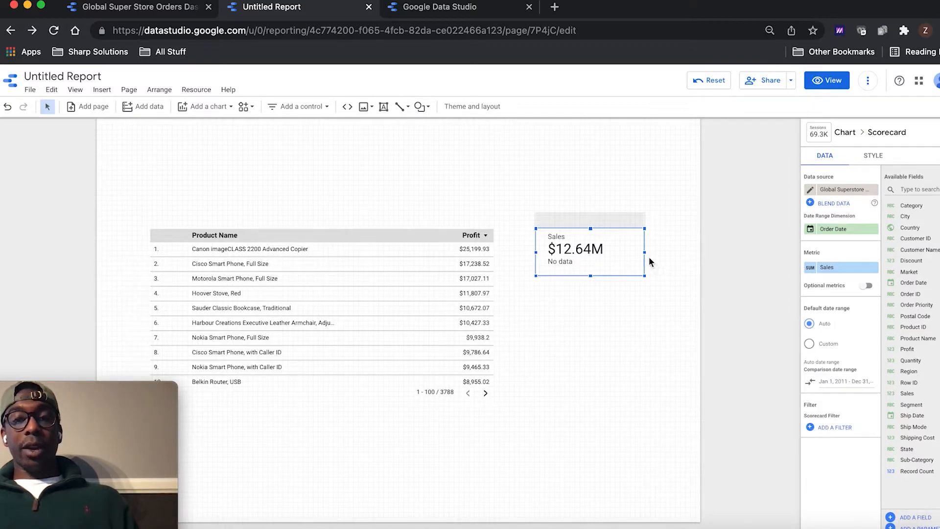
# - Widen the Sales scorecard slightly toward the canvas's right edge and keep it selected
pyautogui.moveTo(647, 253); pyautogui.dragTo(658, 253)
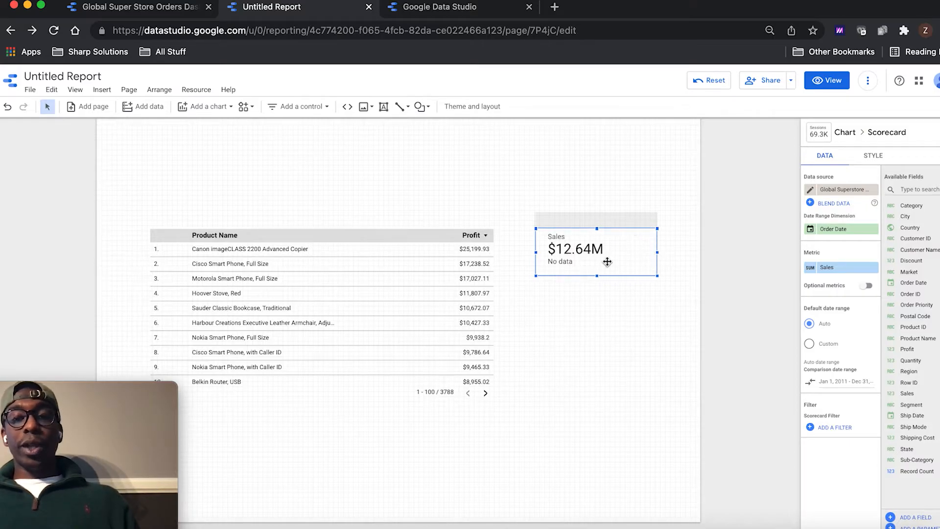
pyautogui.click(609, 307)
pyautogui.click(569, 252)
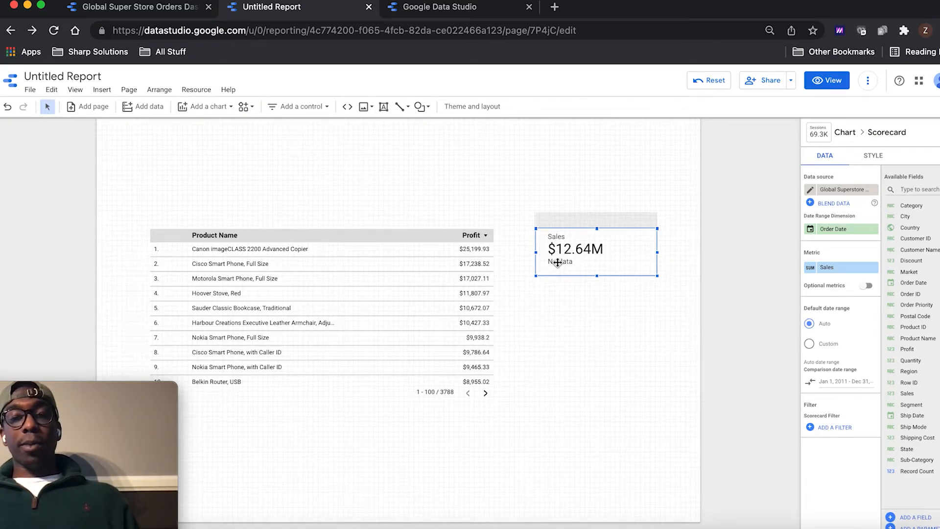
# - Copy the Sales scorecard and place the pasted copy directly below the original, aligned with it
pyautogui.rightClick(600, 250)
pyautogui.click(615, 302)
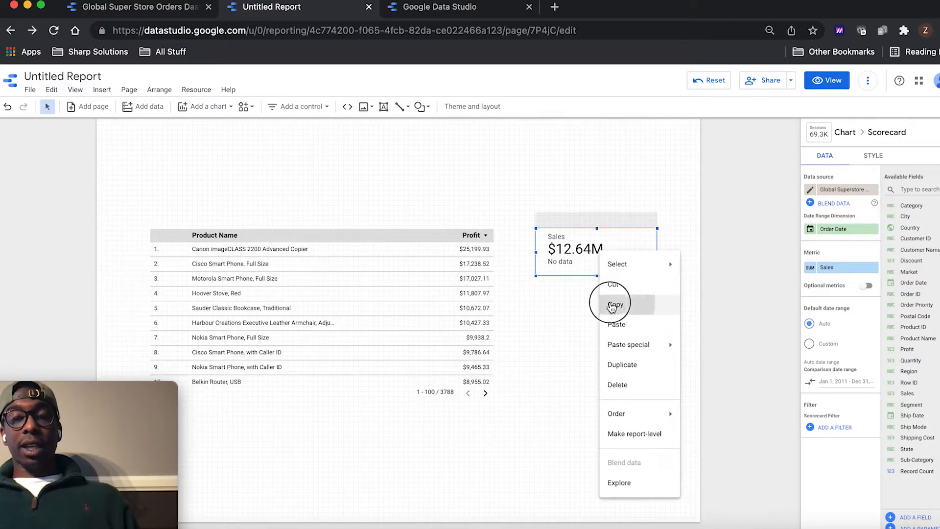
pyautogui.click(543, 313)
pyautogui.rightClick(544, 313)
pyautogui.click(550, 406)
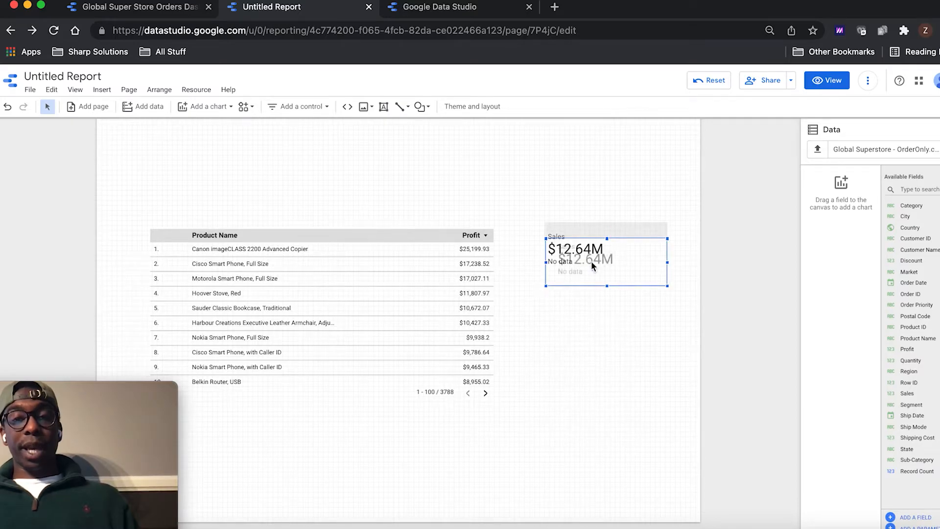
pyautogui.moveTo(615, 243); pyautogui.dragTo(608, 314)
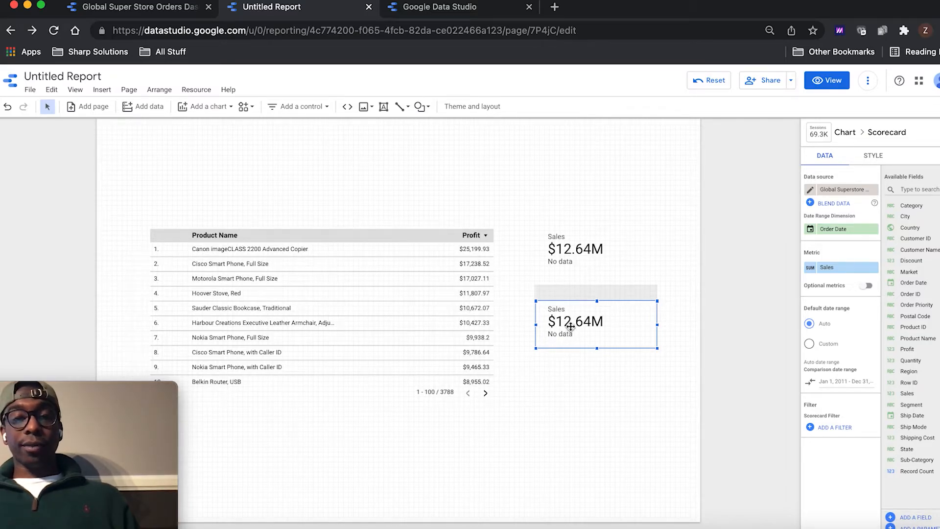
# - Change the metric of the lower scorecard to Shipping Cost
pyautogui.click(837, 266)
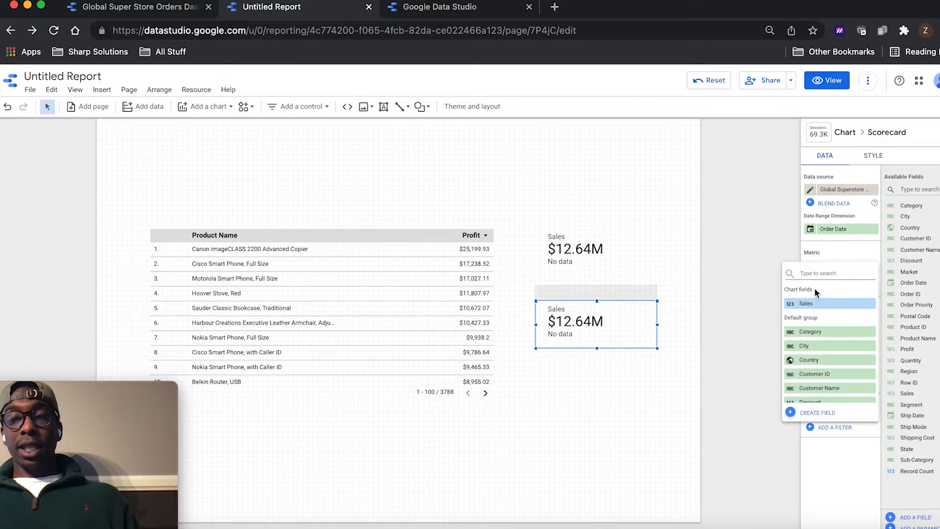
pyautogui.write('sh')
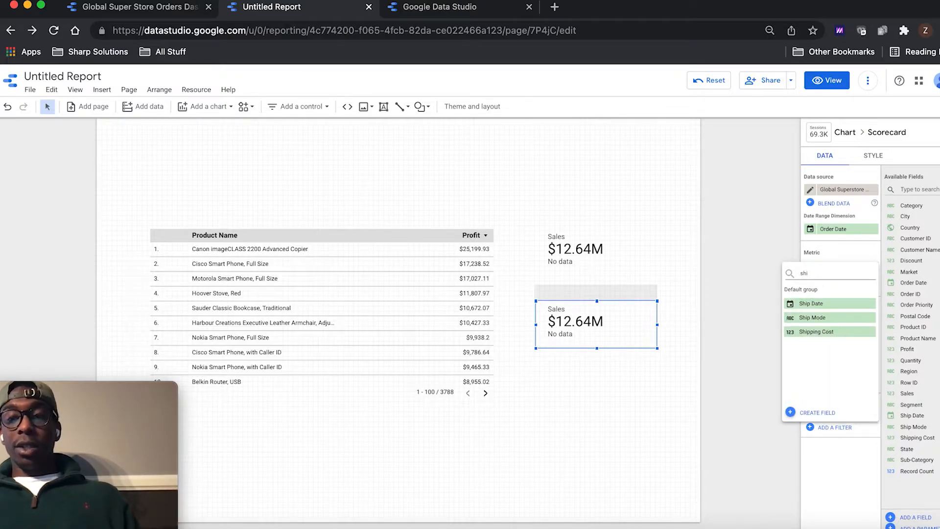
pyautogui.click(814, 332)
# - Format the scorecard's Shipping Cost metric as currency in USD - US Dollar ($)
pyautogui.click(814, 270)
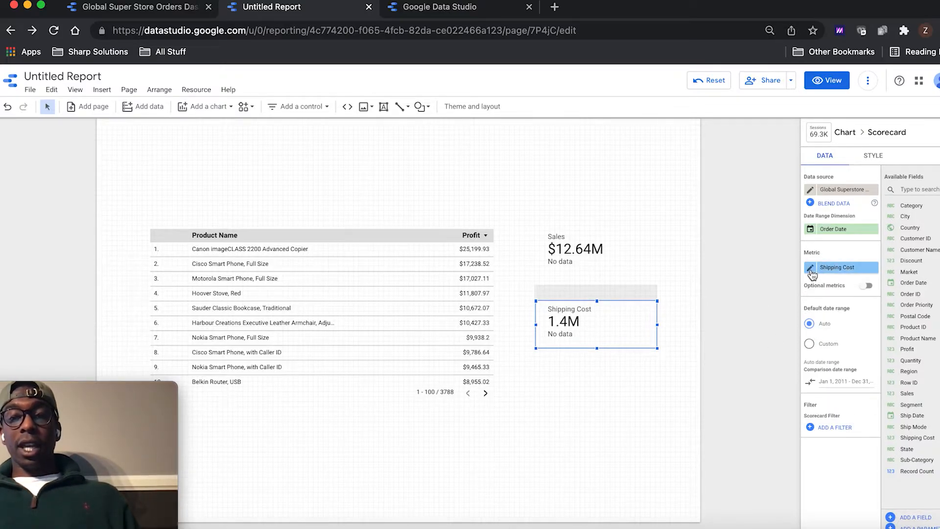
pyautogui.click(757, 449)
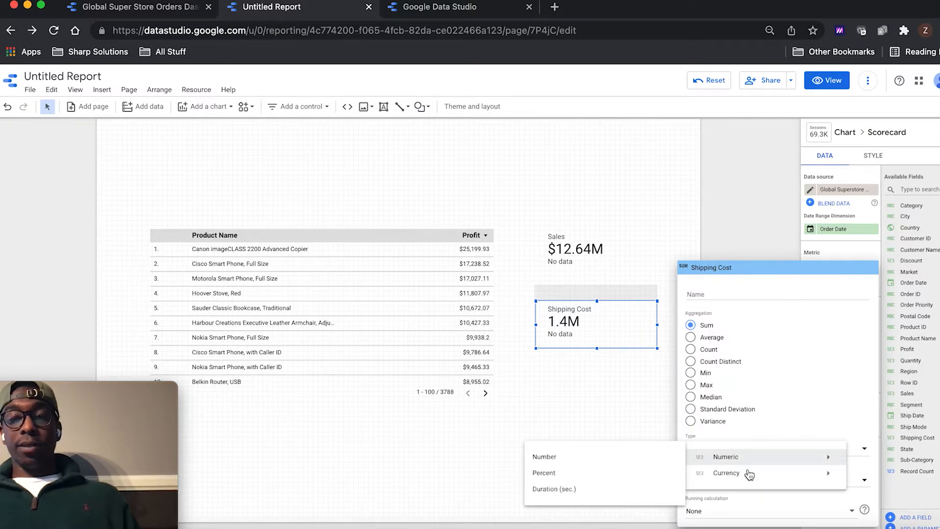
pyautogui.moveTo(747, 474)
pyautogui.scroll(-15, 587, 463)
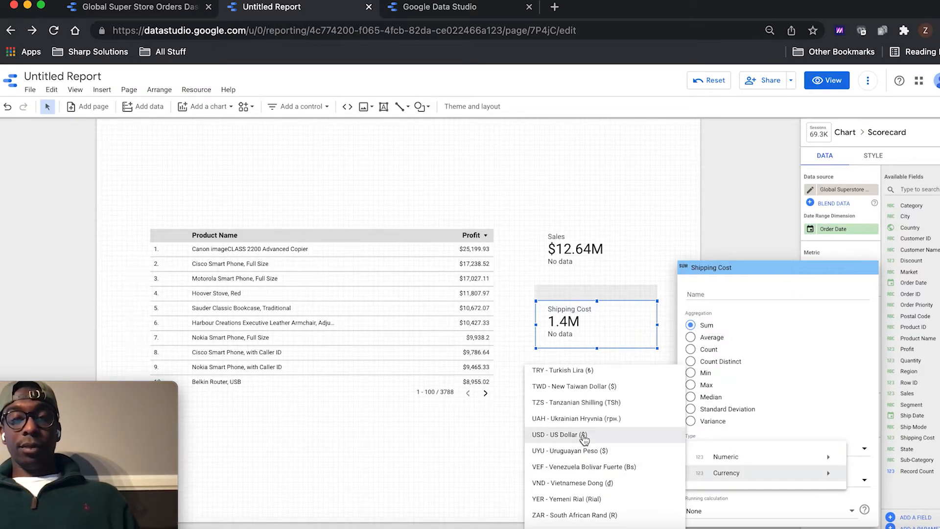
pyautogui.click(584, 436)
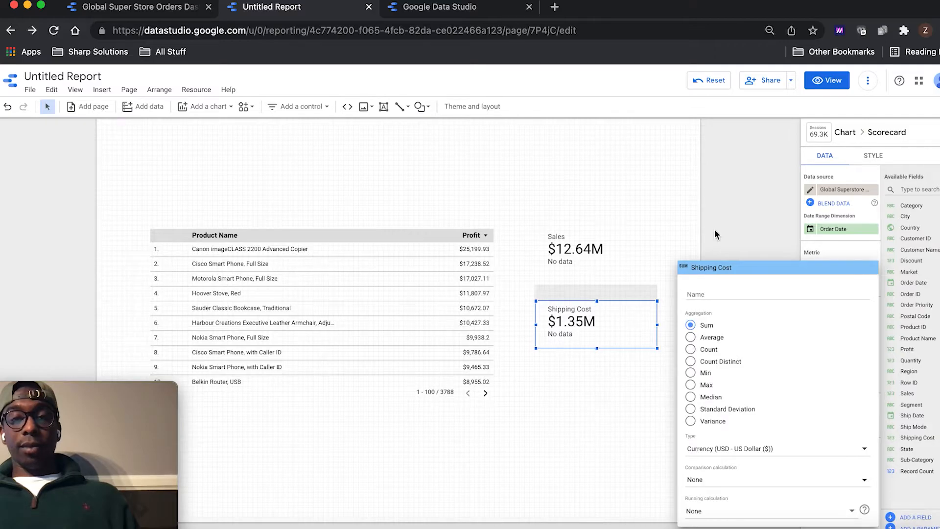
pyautogui.click(742, 212)
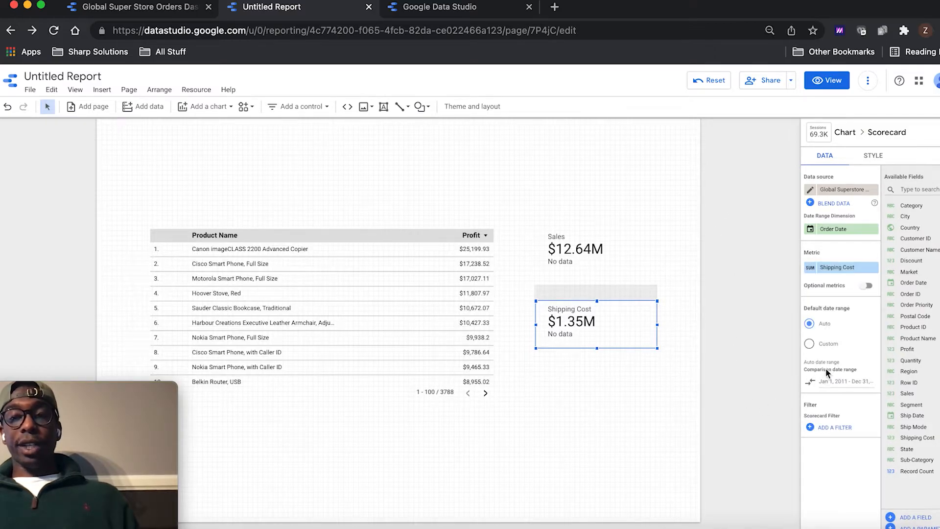
# - Move the Shipping Cost scorecard up closer to the Sales scorecard and place a copy of it aligned below
pyautogui.moveTo(634, 306); pyautogui.dragTo(634, 296)
pyautogui.click(543, 360)
pyautogui.click(575, 310)
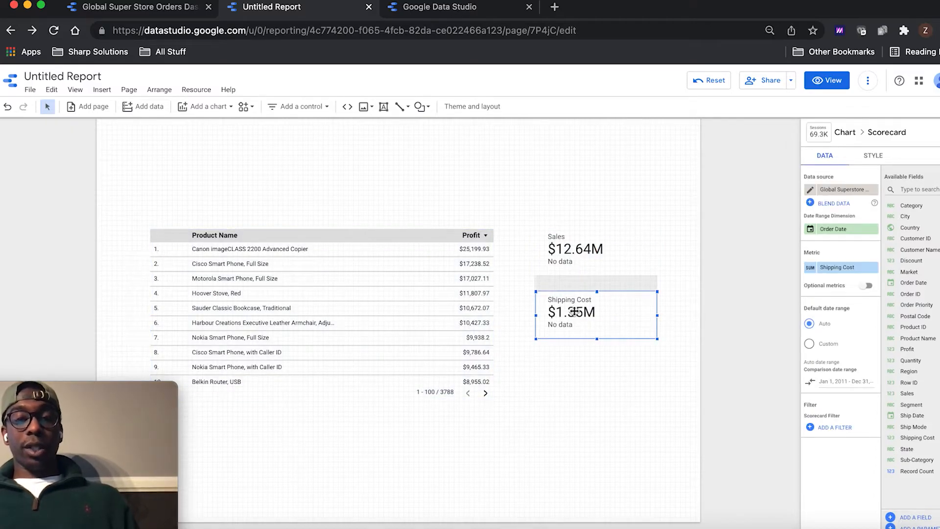
pyautogui.click(542, 367)
pyautogui.hotkey('ctrl', 'v')
pyautogui.moveTo(630, 304); pyautogui.dragTo(621, 360)
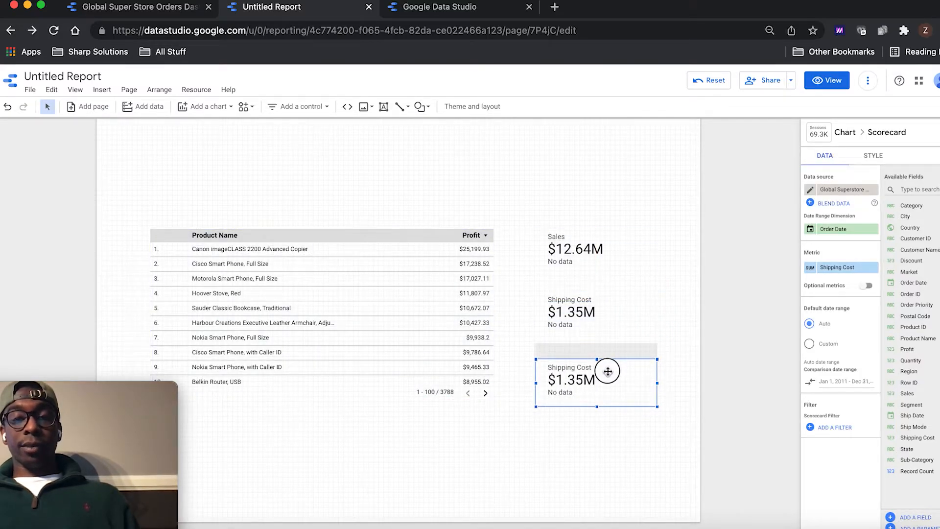
# - Change the metric of the lowest scorecard to Profit
pyautogui.click(839, 267)
pyautogui.write('p')
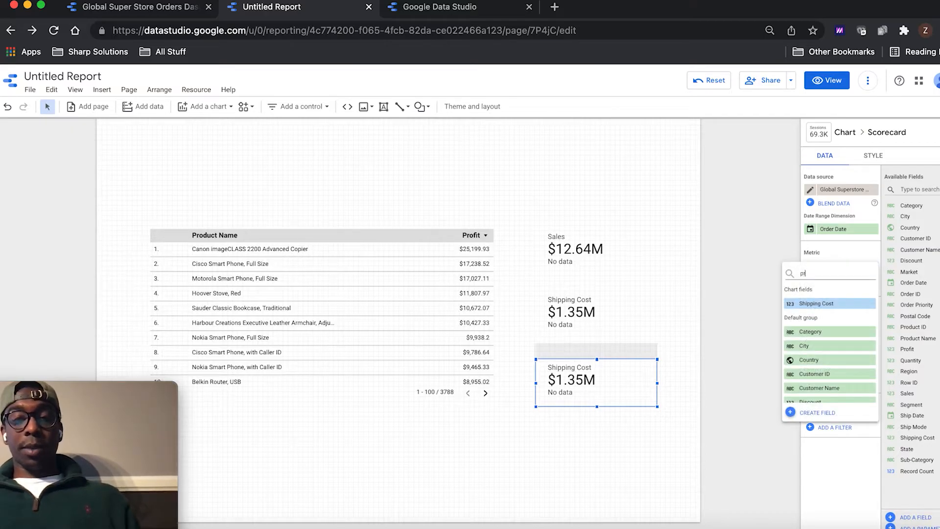
pyautogui.write('ro')
pyautogui.click(819, 332)
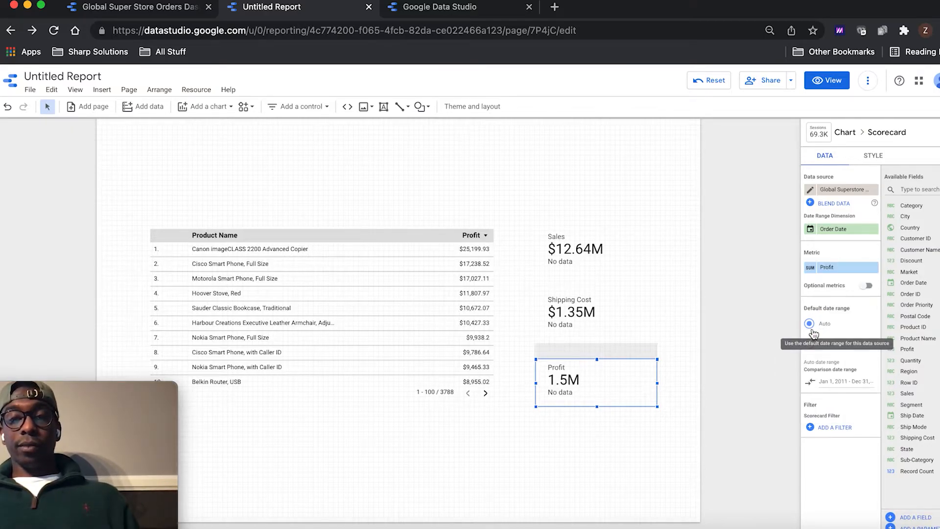
# - Format the scorecard's Profit metric as currency in USD - US Dollar ($), and deselect the scorecard
pyautogui.click(810, 272)
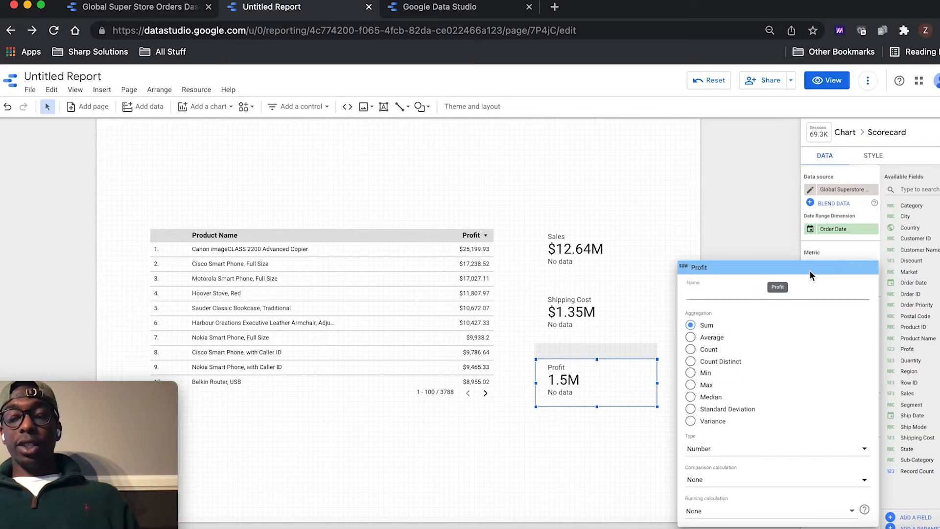
pyautogui.click(724, 448)
pyautogui.moveTo(727, 470)
pyautogui.scroll(-15, 605, 476)
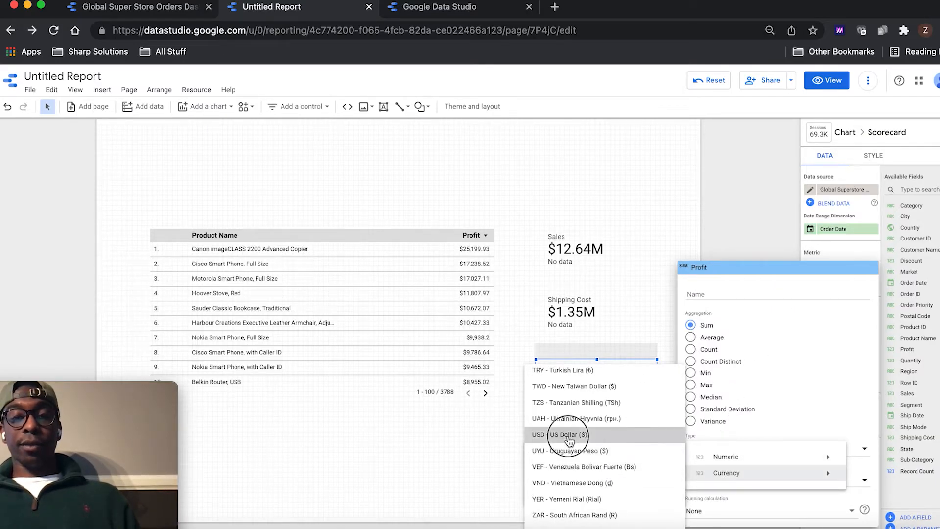
pyautogui.click(568, 436)
pyautogui.click(630, 188)
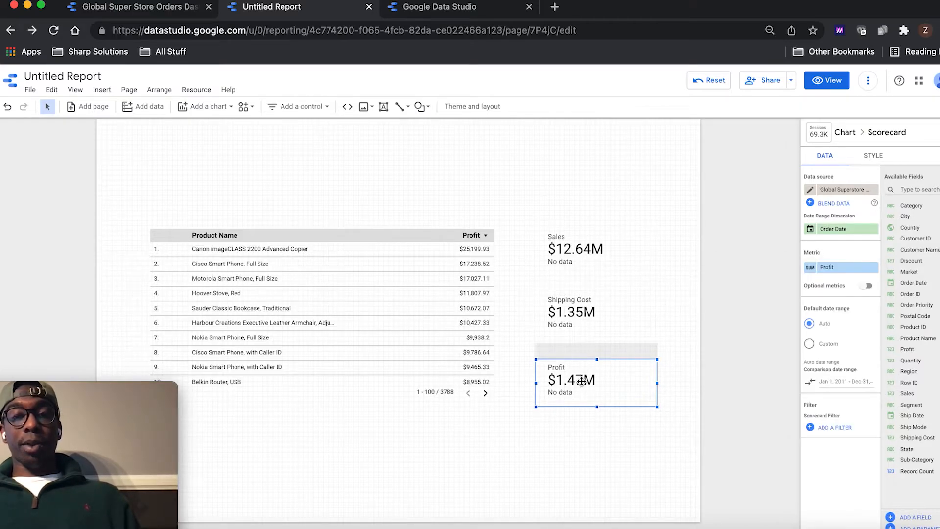
pyautogui.click(510, 435)
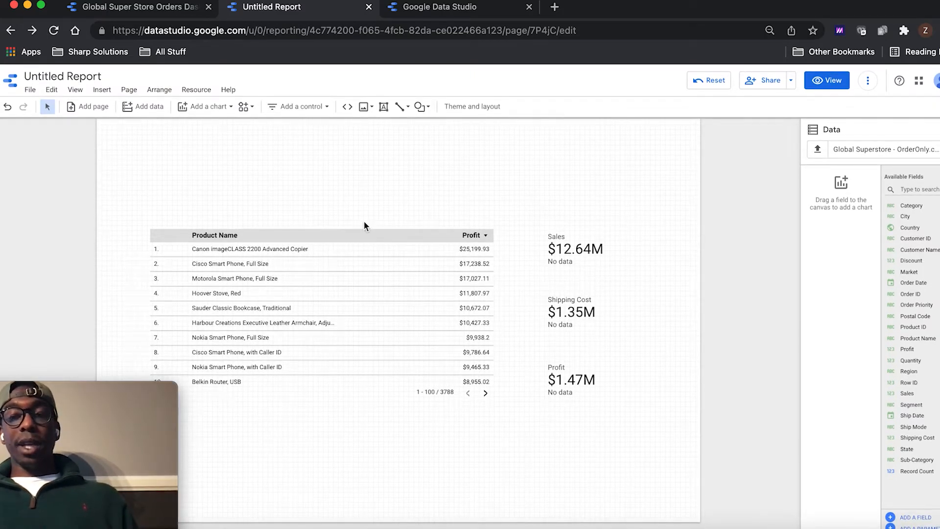
# - Check the line chart in the Global Super Store Orders Dashboard and add a time series chart near the bottom of the untitled report
pyautogui.click(144, 11)
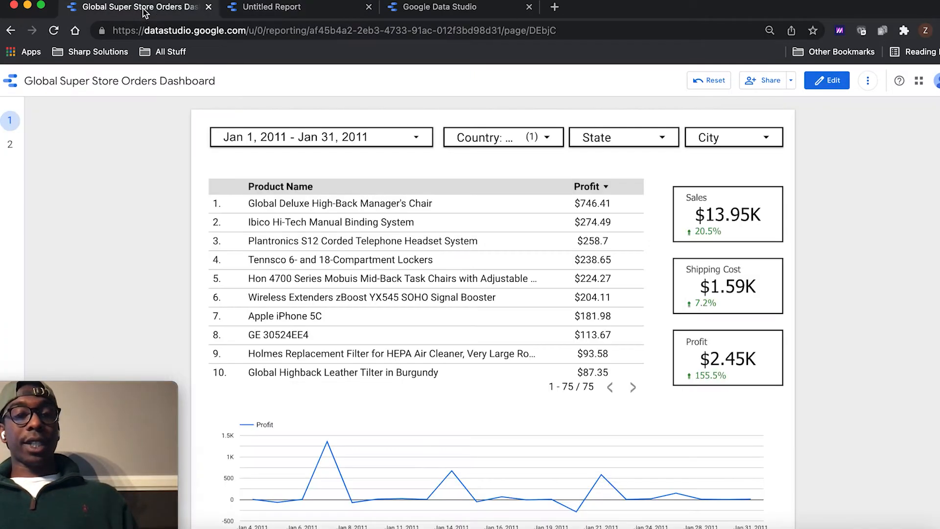
pyautogui.scroll(-2, 314, 417)
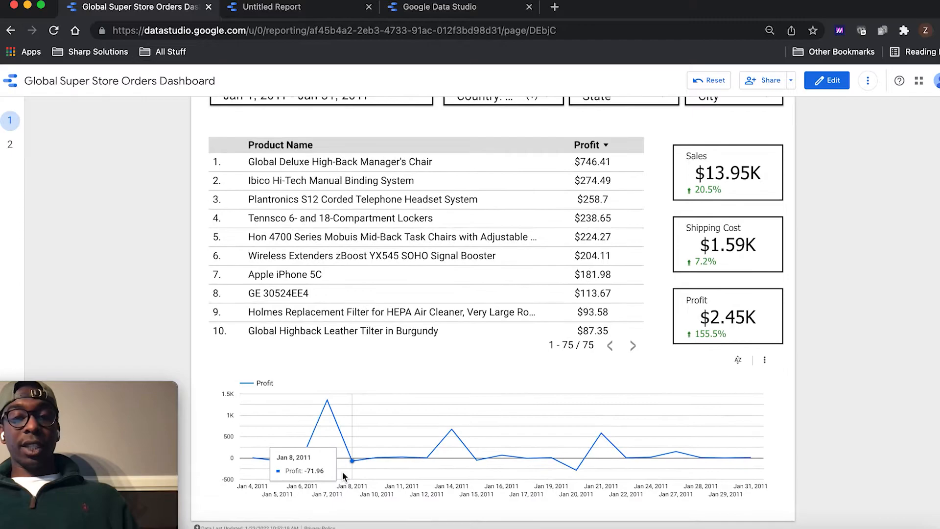
pyautogui.click(272, 9)
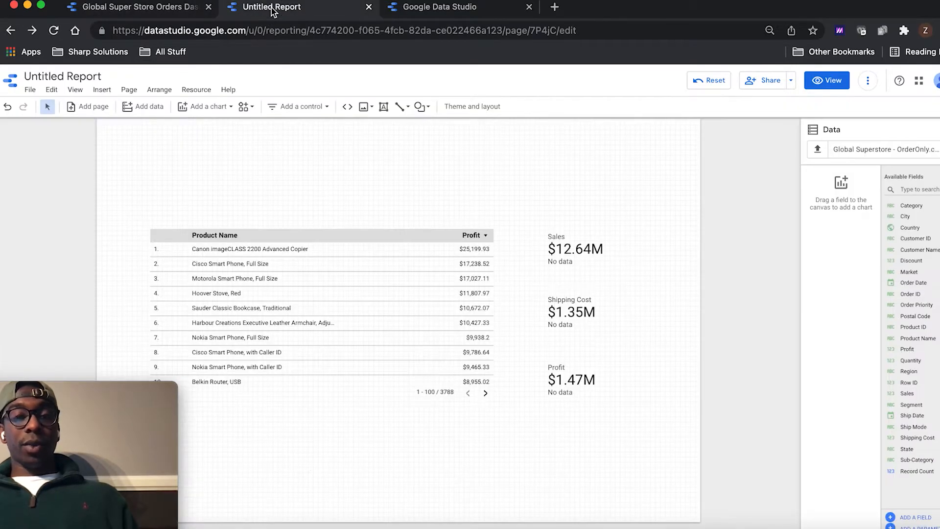
pyautogui.click(208, 105)
pyautogui.click(193, 197)
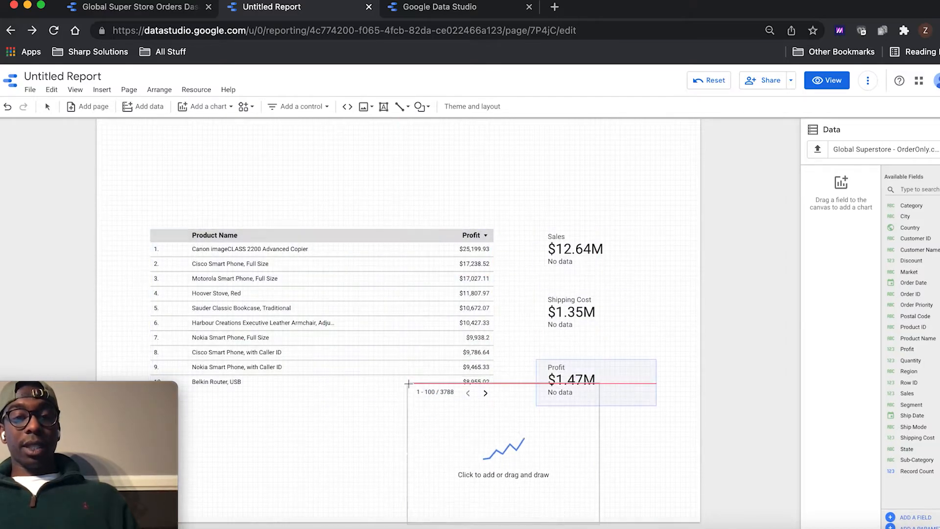
pyautogui.click(407, 377)
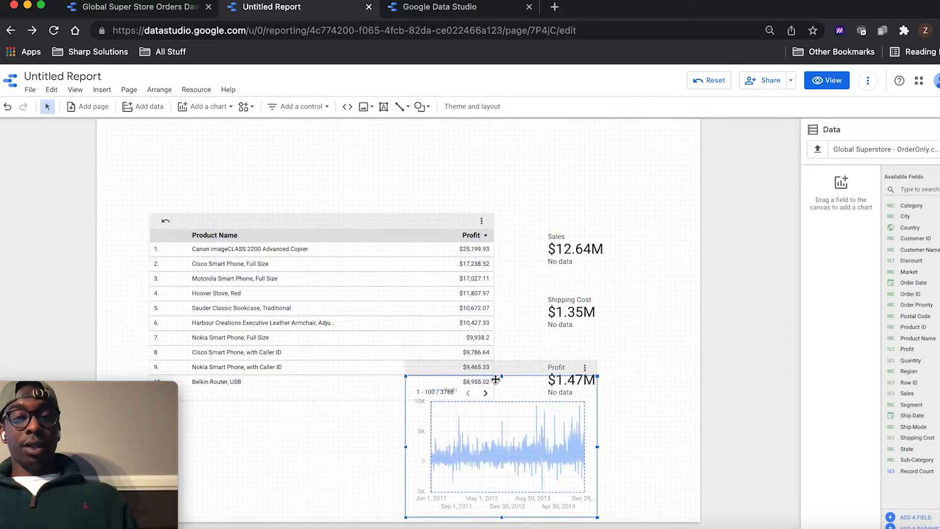
# - Resize the time series chart to sit below the table and span the width of the table and scorecards
pyautogui.moveTo(500, 375); pyautogui.dragTo(503, 415)
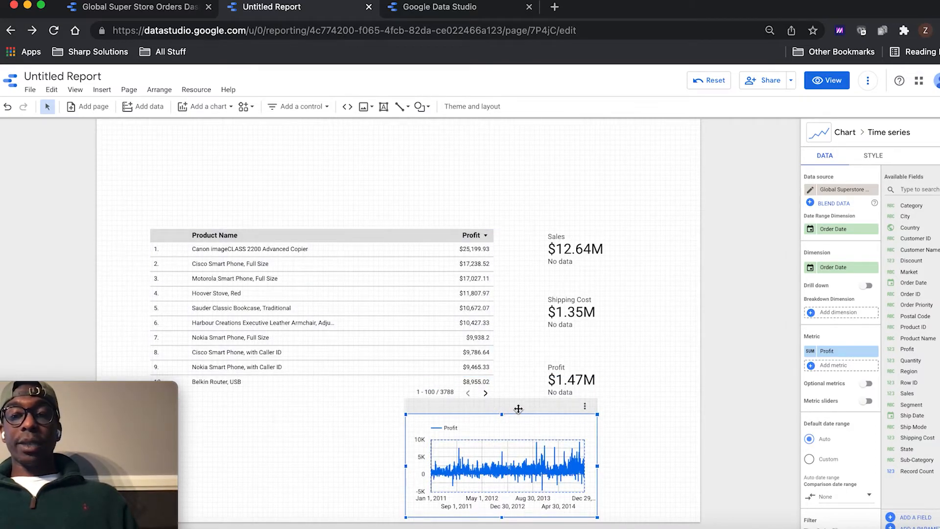
pyautogui.moveTo(406, 466); pyautogui.dragTo(145, 468)
pyautogui.moveTo(599, 467); pyautogui.dragTo(658, 465)
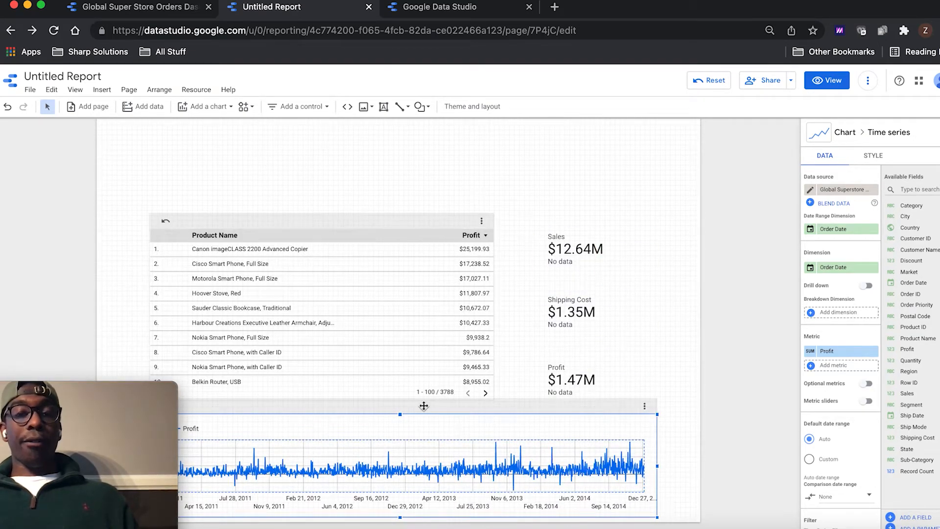
# - Compare with the Global Super Store Orders Dashboard and add a date range control above the product table in the untitled report
pyautogui.click(139, 15)
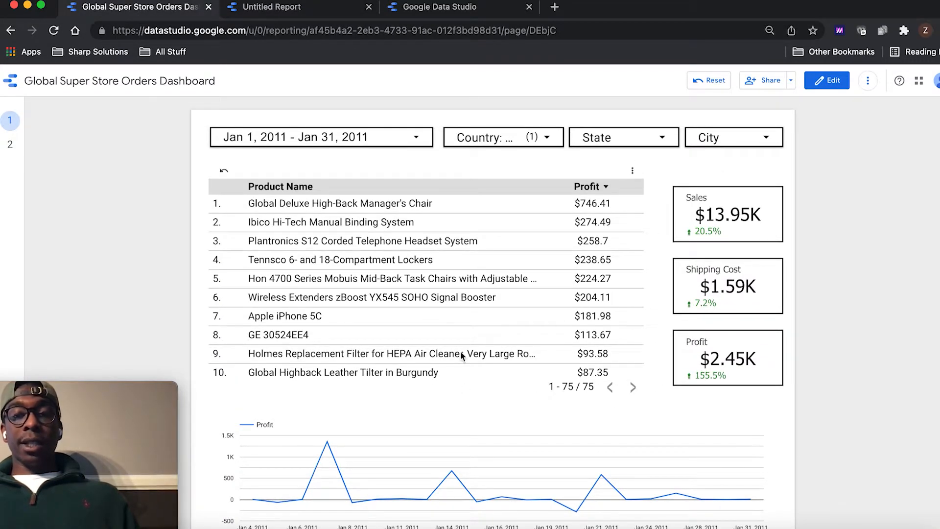
pyautogui.scroll(-2, 423, 371)
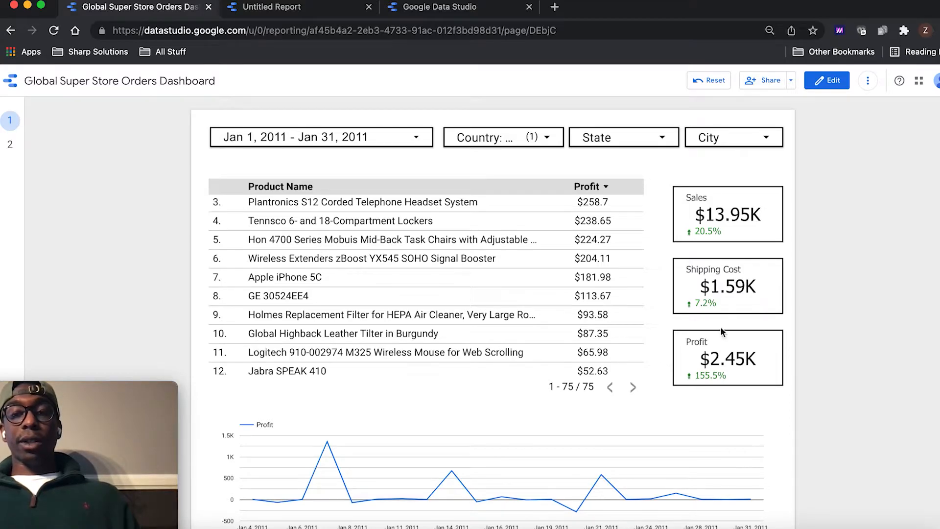
pyautogui.scroll(-2, 712, 345)
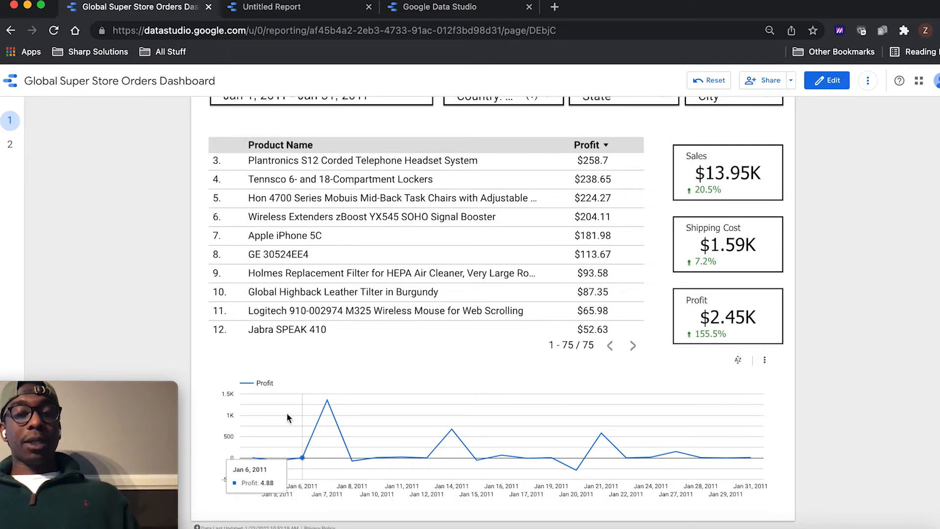
pyautogui.scroll(2, 452, 192)
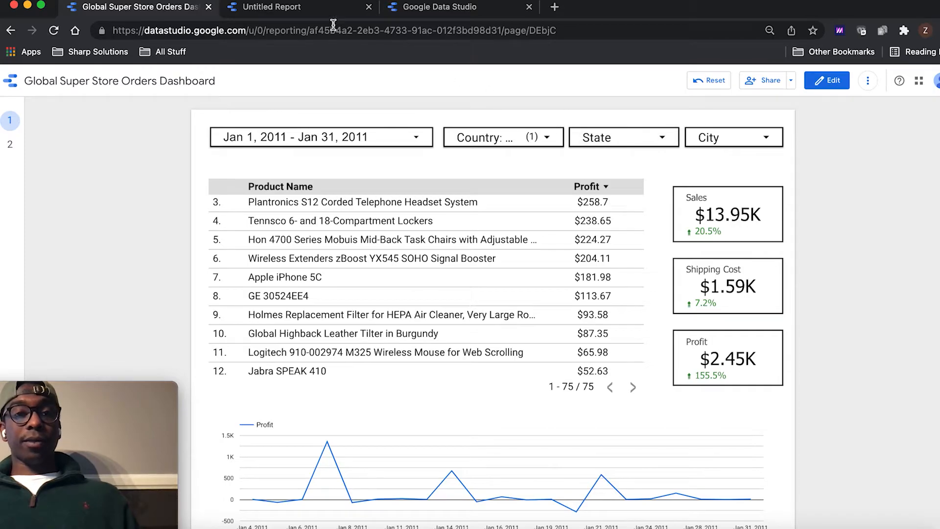
pyautogui.click(312, 8)
pyautogui.scroll(2, 349, 191)
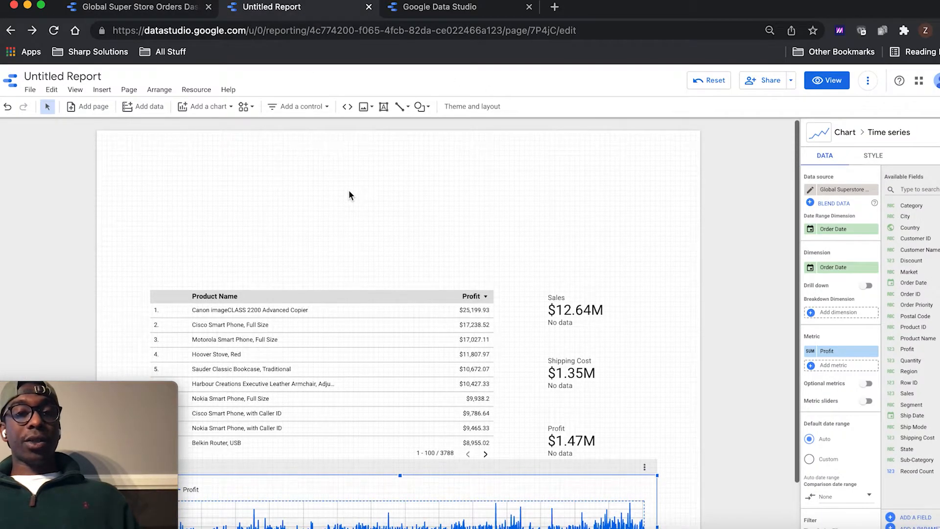
pyautogui.click(300, 108)
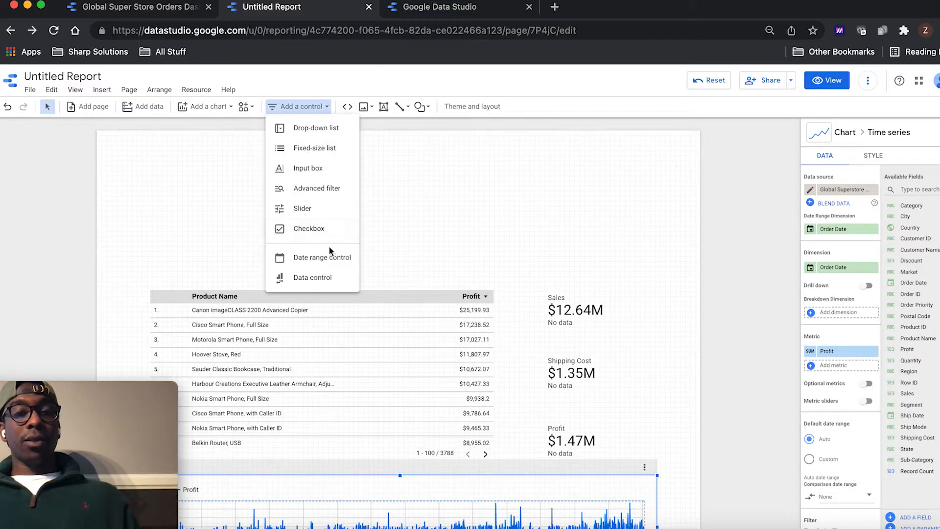
pyautogui.click(315, 263)
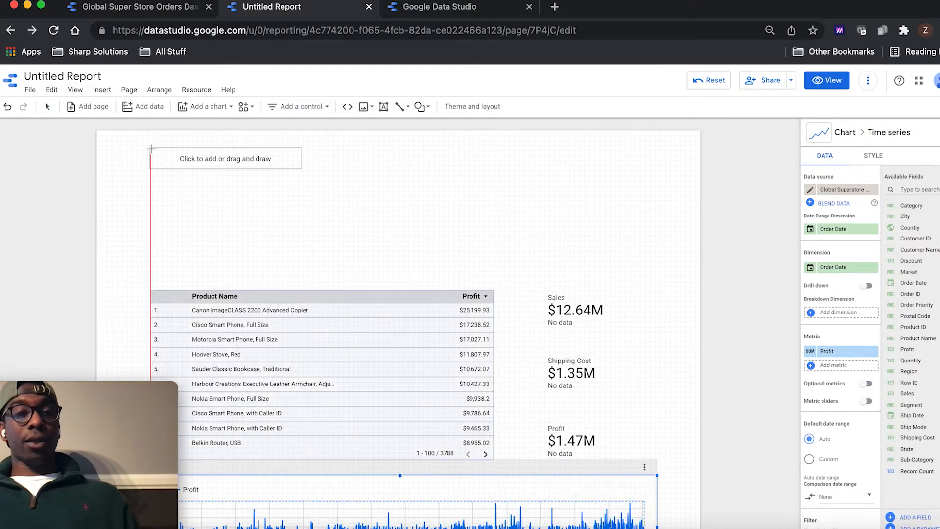
pyautogui.click(145, 163)
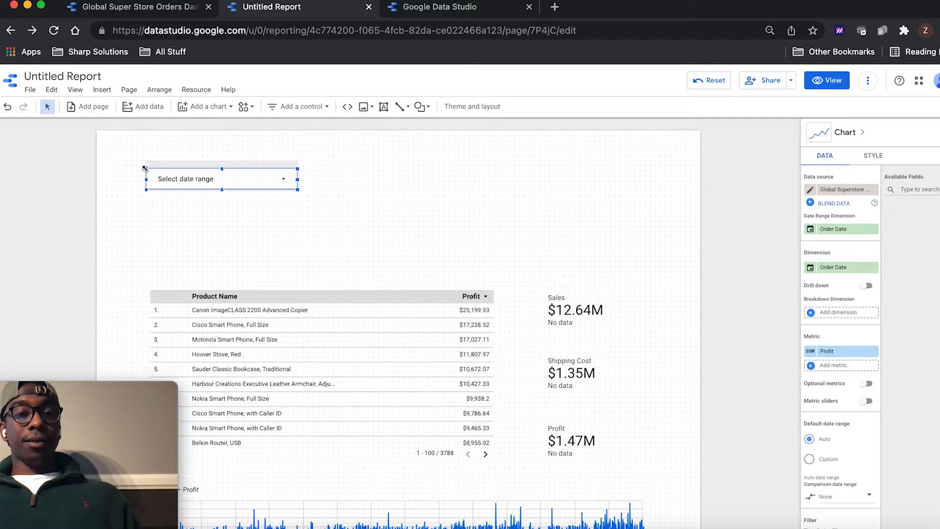
pyautogui.click(263, 231)
# - Switch the untitled report to view mode and look over its layout
pyautogui.scroll(-1, 263, 231)
pyautogui.scroll(1, 263, 231)
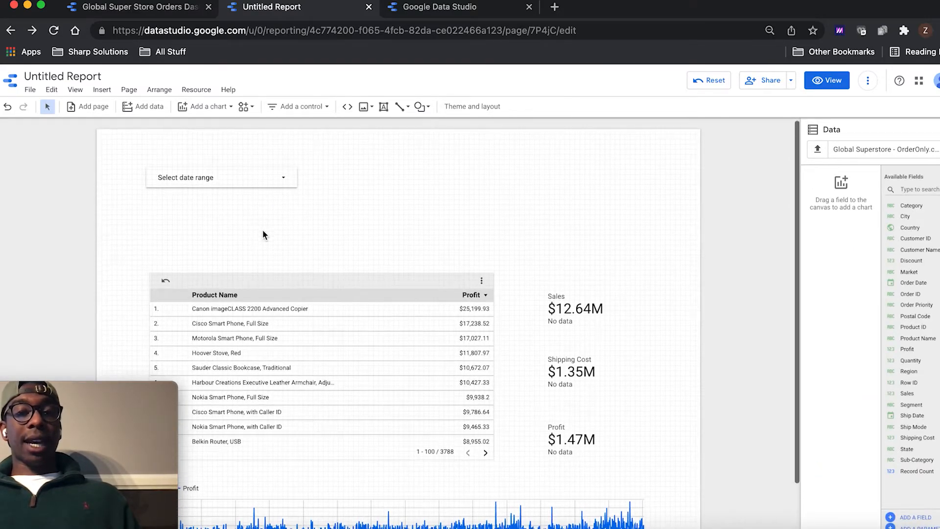
pyautogui.scroll(-1, 263, 231)
pyautogui.scroll(1, 570, 145)
pyautogui.scroll(-1, 570, 145)
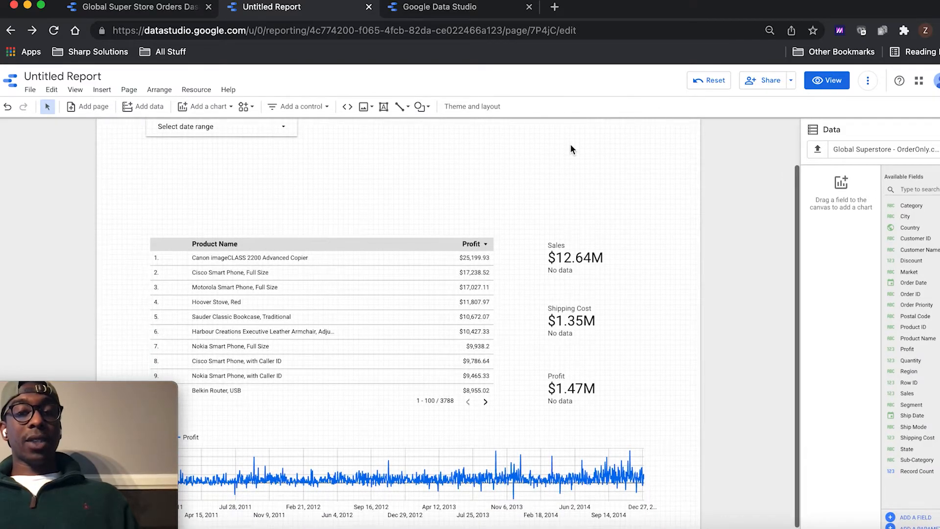
pyautogui.scroll(1, 642, 198)
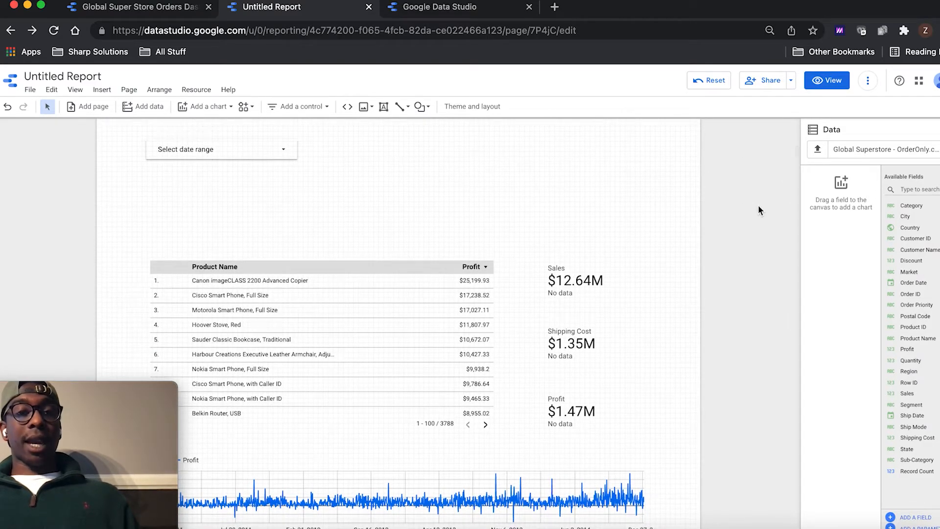
pyautogui.click(827, 81)
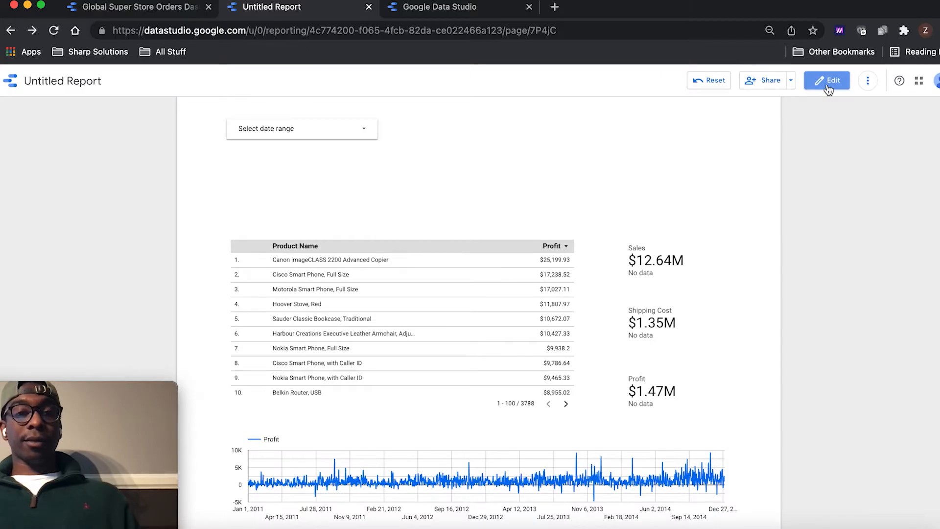
pyautogui.scroll(1, 583, 240)
pyautogui.scroll(-2, 583, 240)
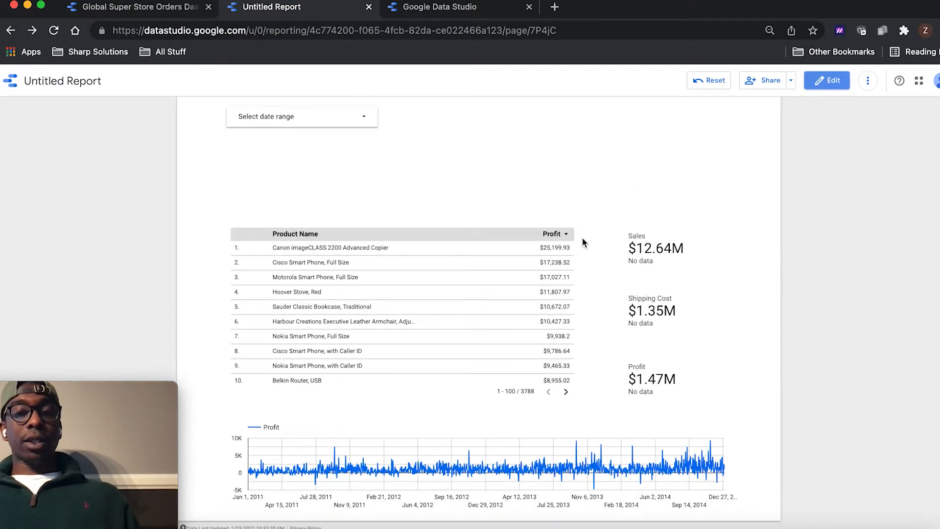
pyautogui.scroll(-2, 429, 320)
pyautogui.scroll(2, 428, 318)
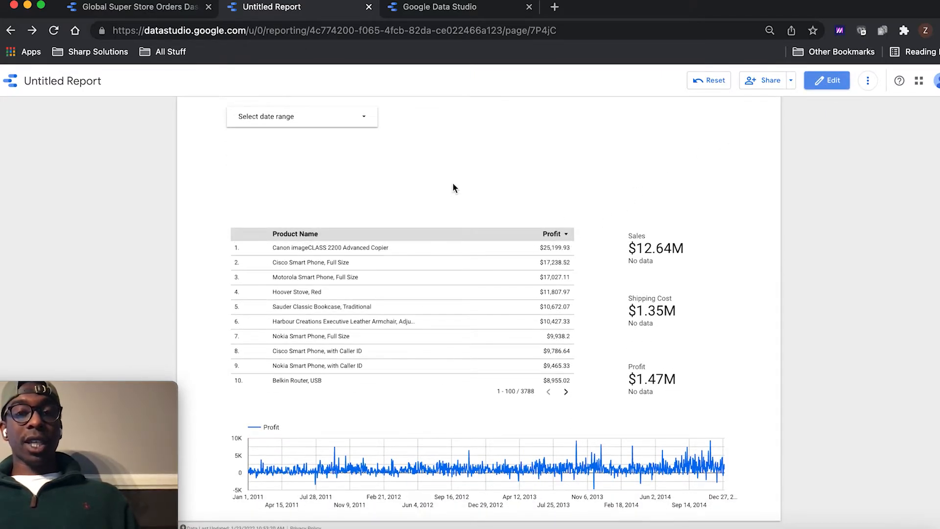
pyautogui.scroll(1, 453, 183)
# - Set the start date of the report's date range control to January 1, 2012
pyautogui.click(328, 145)
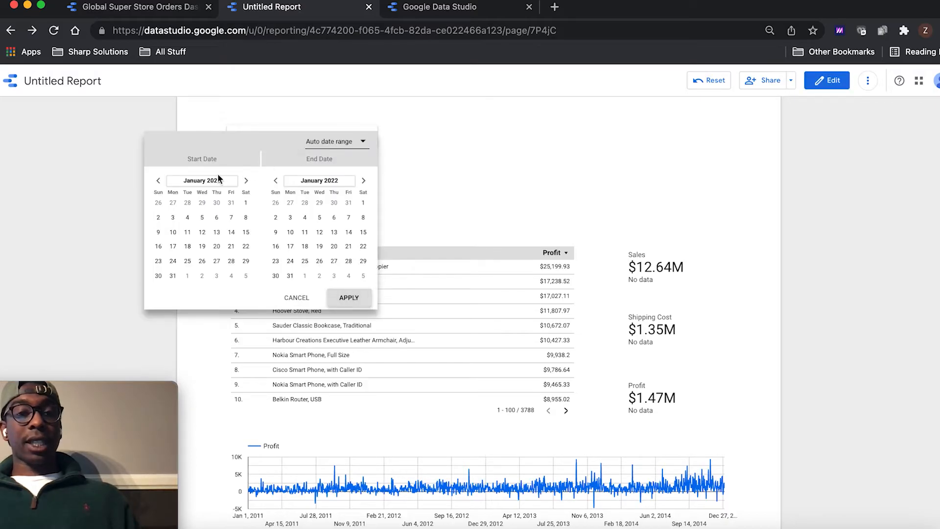
pyautogui.click(198, 180)
pyautogui.click(164, 183)
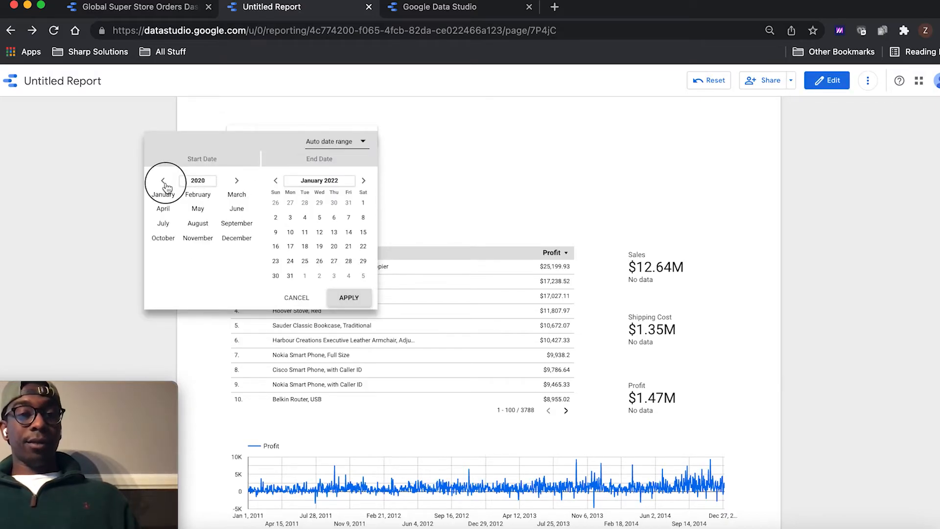
pyautogui.click(198, 180)
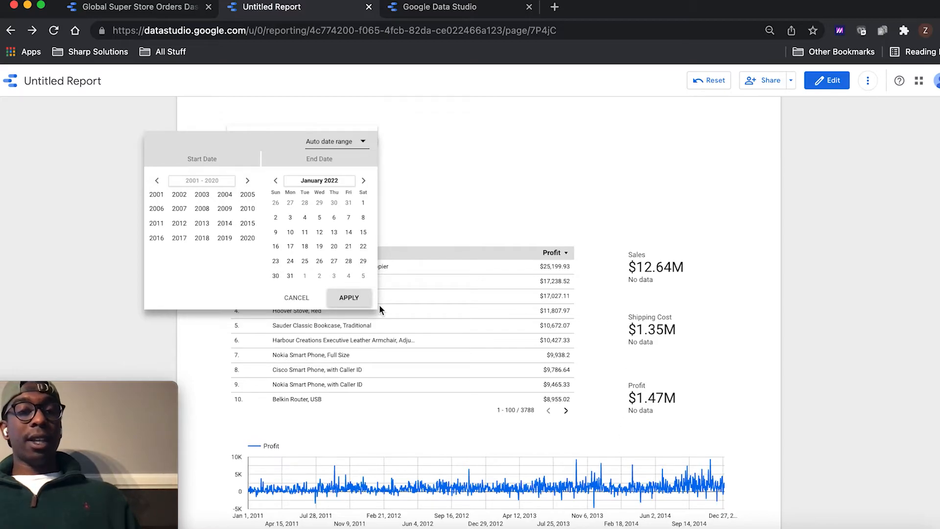
pyautogui.click(183, 226)
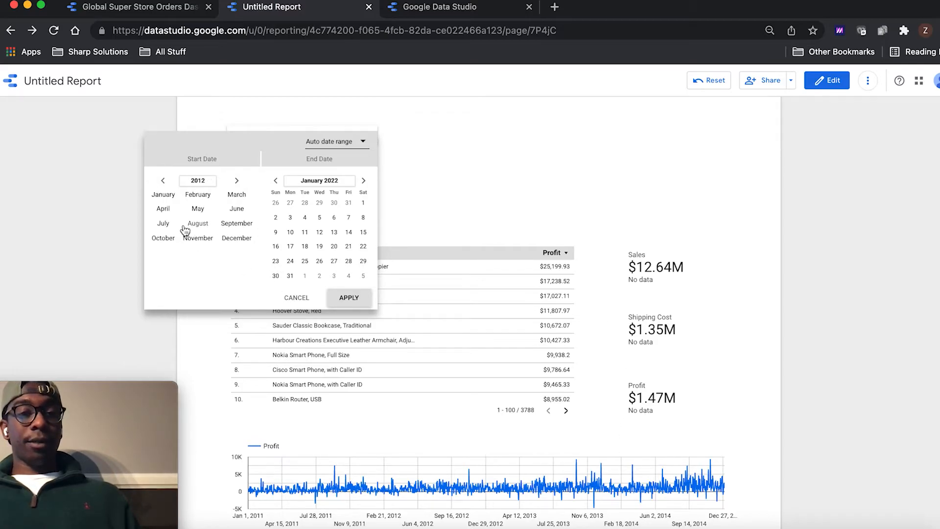
pyautogui.click(169, 197)
pyautogui.click(159, 203)
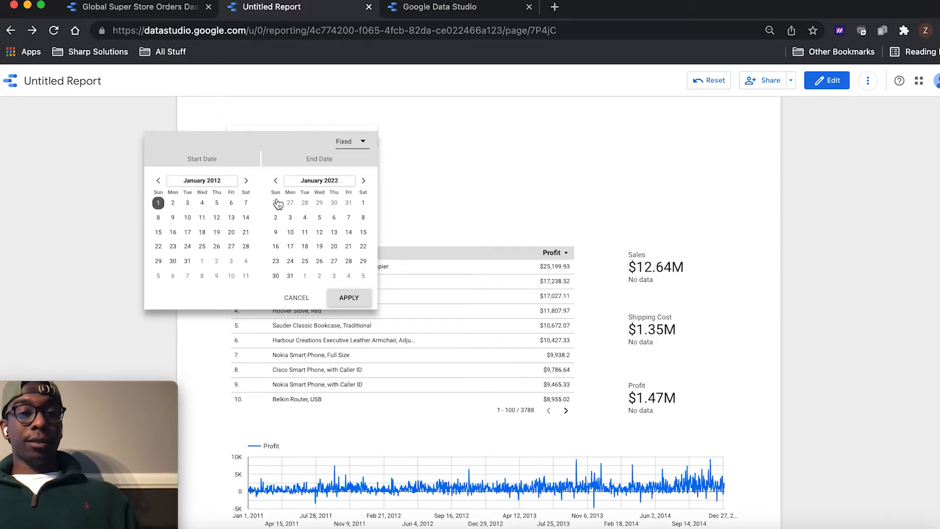
# - Set the end date to December 31, 2012 and apply the date range to the report
pyautogui.click(309, 182)
pyautogui.click(310, 182)
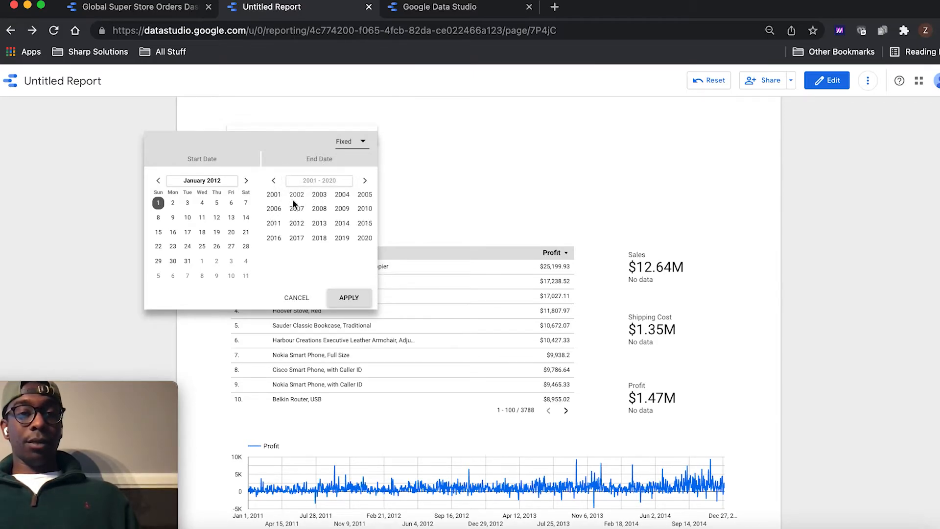
pyautogui.click(296, 221)
pyautogui.click(347, 236)
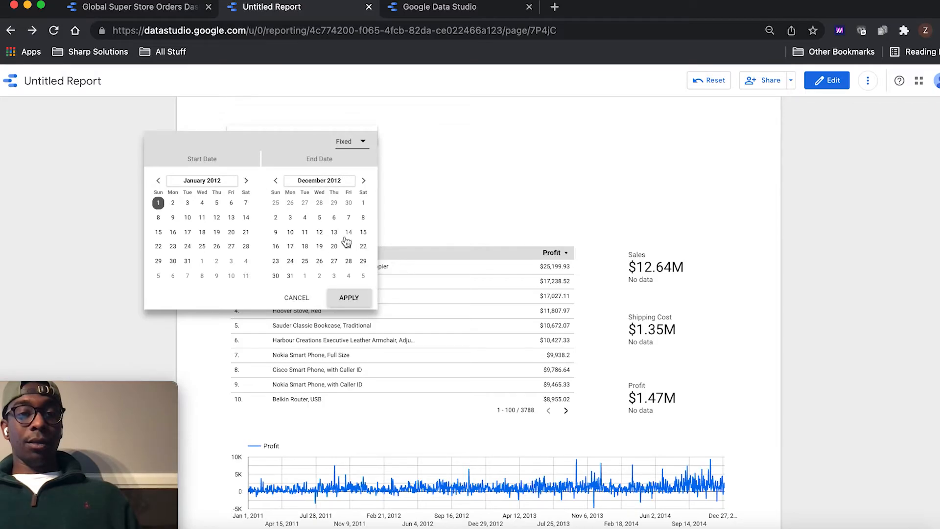
pyautogui.click(335, 298)
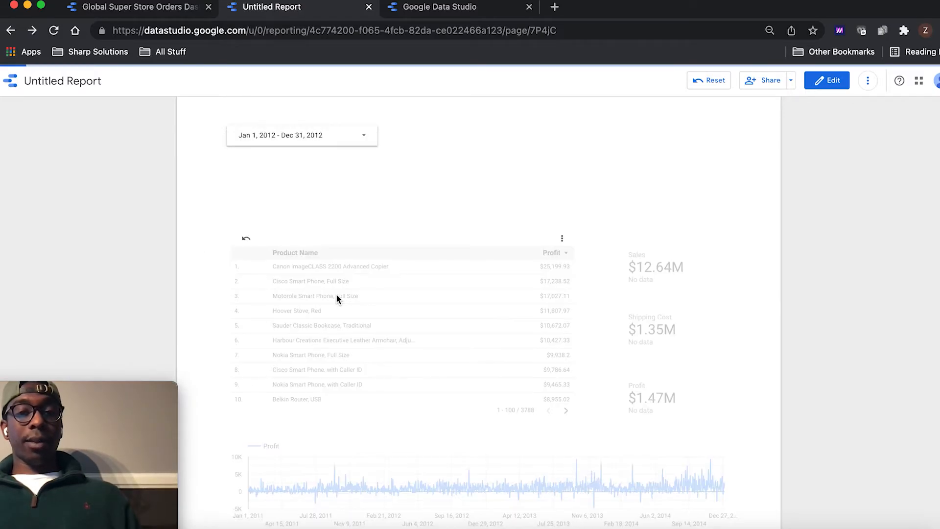
# - Return the report to edit mode and add a drop-down list control to the right of the date range control
pyautogui.scroll(-3, 446, 345)
pyautogui.scroll(3, 446, 344)
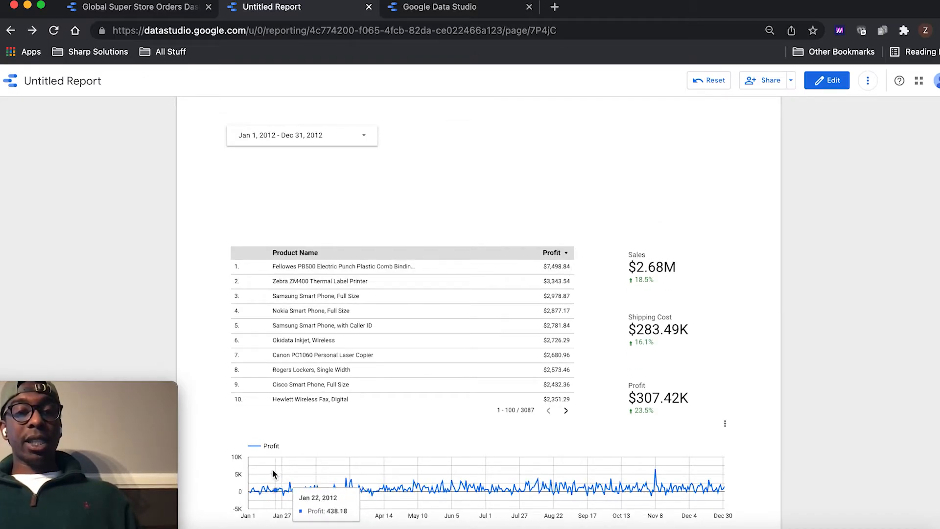
pyautogui.scroll(-1, 898, 336)
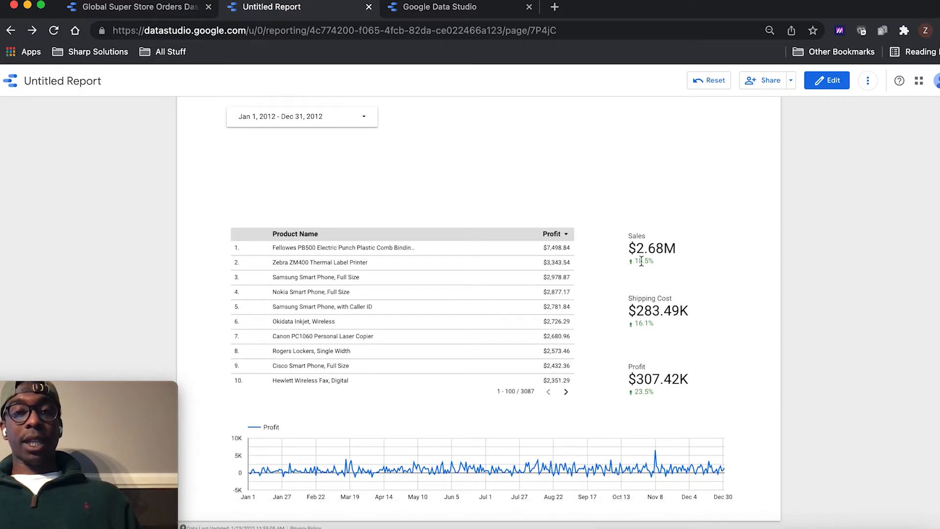
pyautogui.scroll(2, 641, 261)
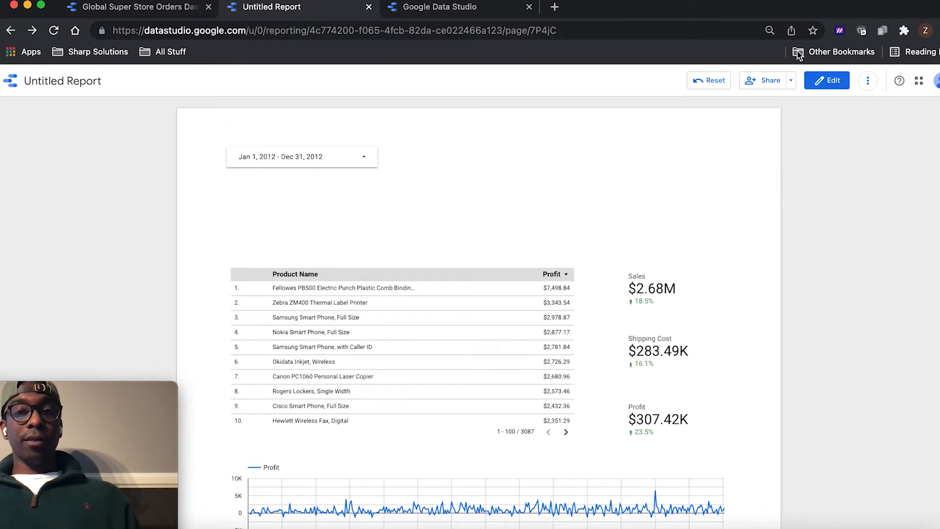
pyautogui.click(832, 85)
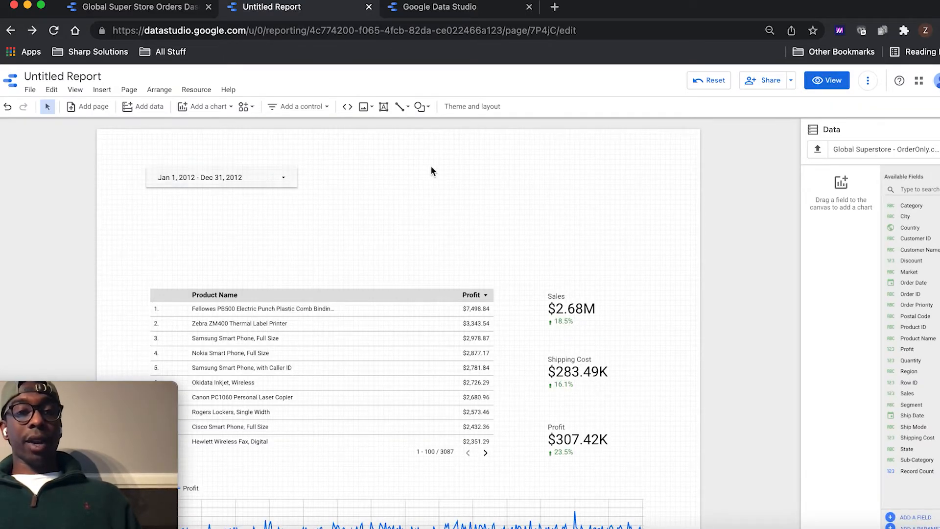
pyautogui.click(312, 110)
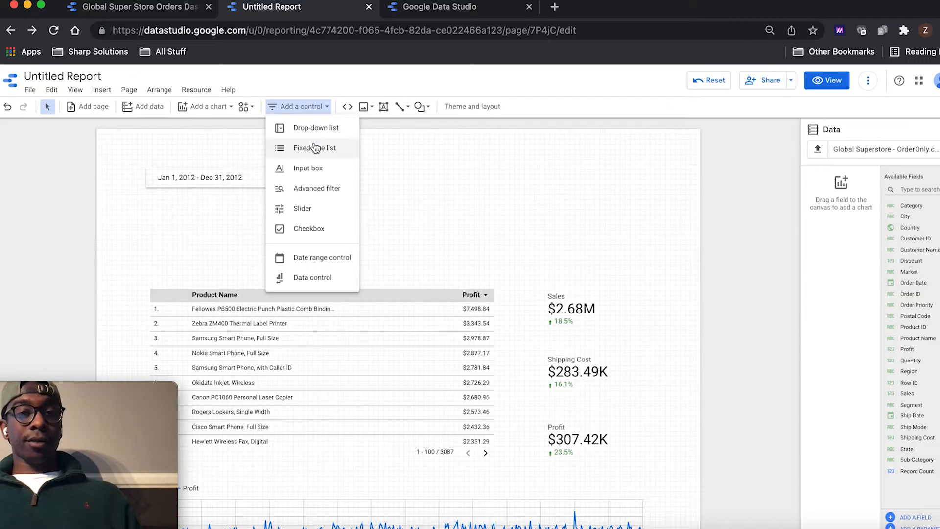
pyautogui.click(315, 128)
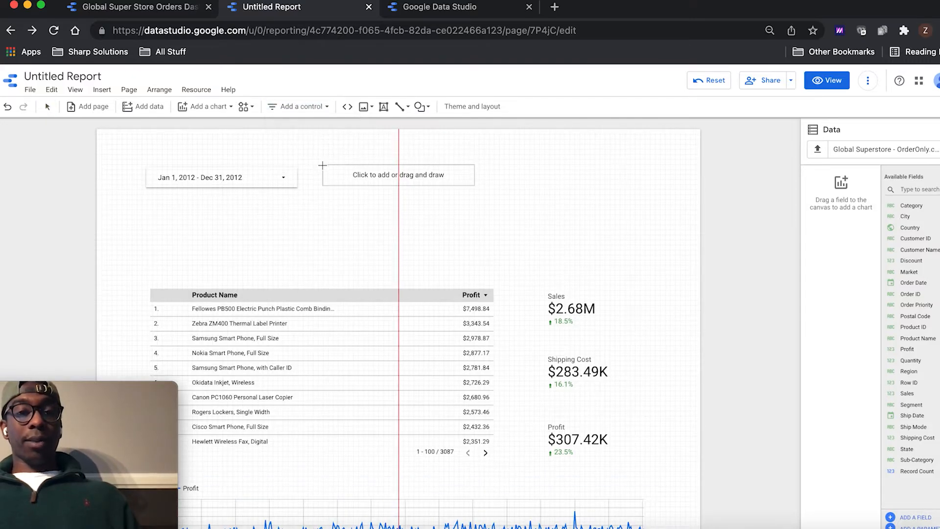
pyautogui.click(323, 168)
pyautogui.click(415, 186)
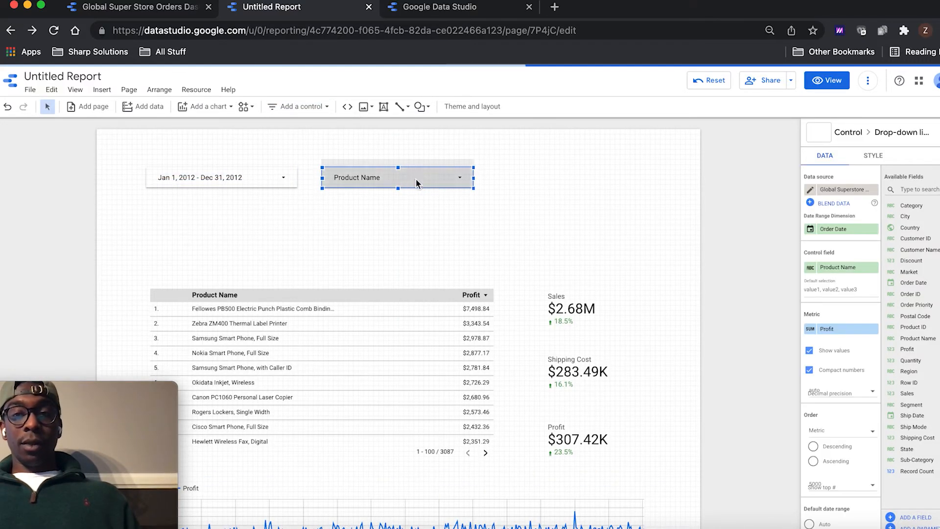
# - Set the new drop-down list's control field to Country
pyautogui.click(838, 267)
pyautogui.write('cou')
pyautogui.click(819, 304)
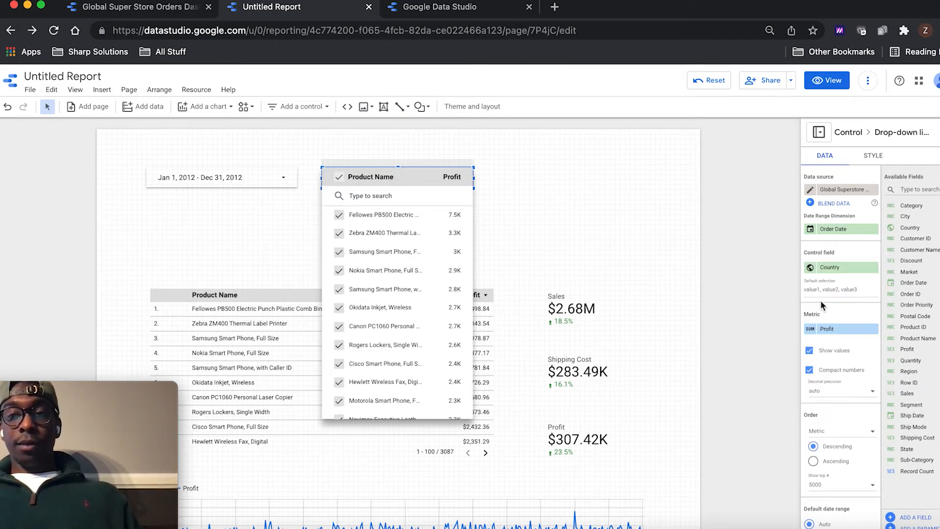
pyautogui.click(409, 175)
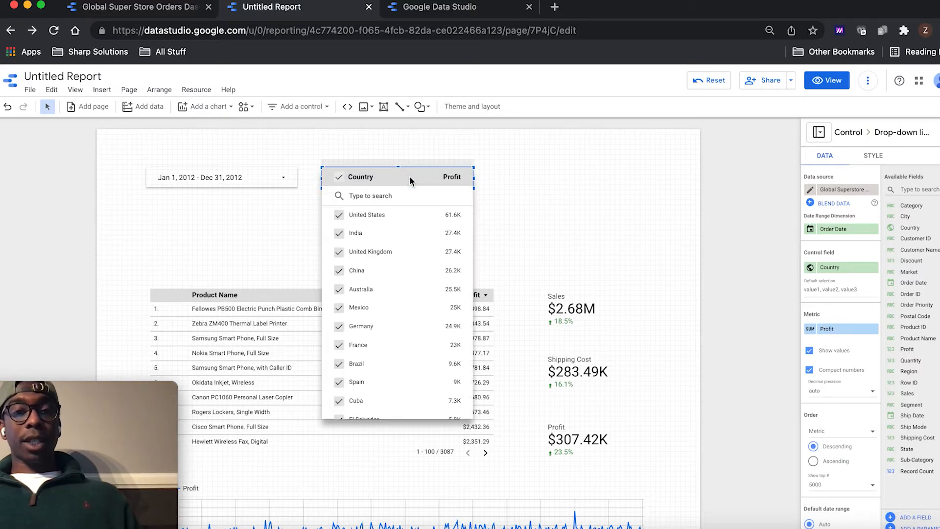
pyautogui.click(507, 171)
# - Place a copy of the Country drop-down to its right in the same row and set the copy's control field to State
pyautogui.moveTo(444, 176); pyautogui.dragTo(589, 176)
pyautogui.click(582, 177)
pyautogui.click(829, 267)
pyautogui.write('st')
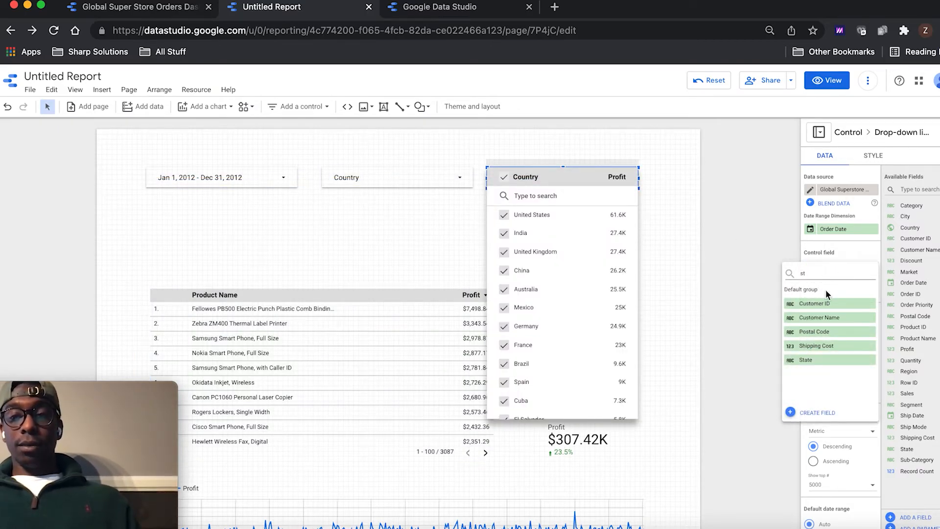
pyautogui.click(810, 360)
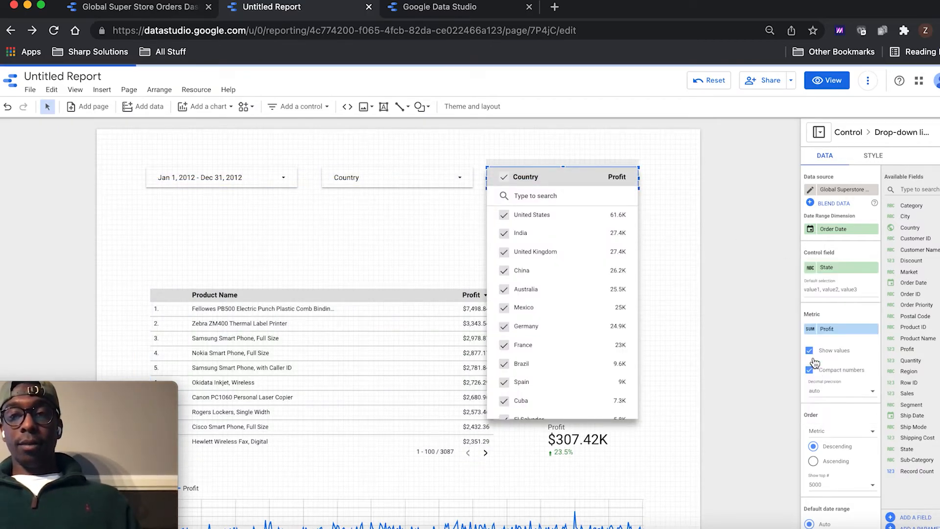
pyautogui.click(733, 221)
# - Copy the State drop-down and place the pasted copy directly below the original
pyautogui.rightClick(564, 185)
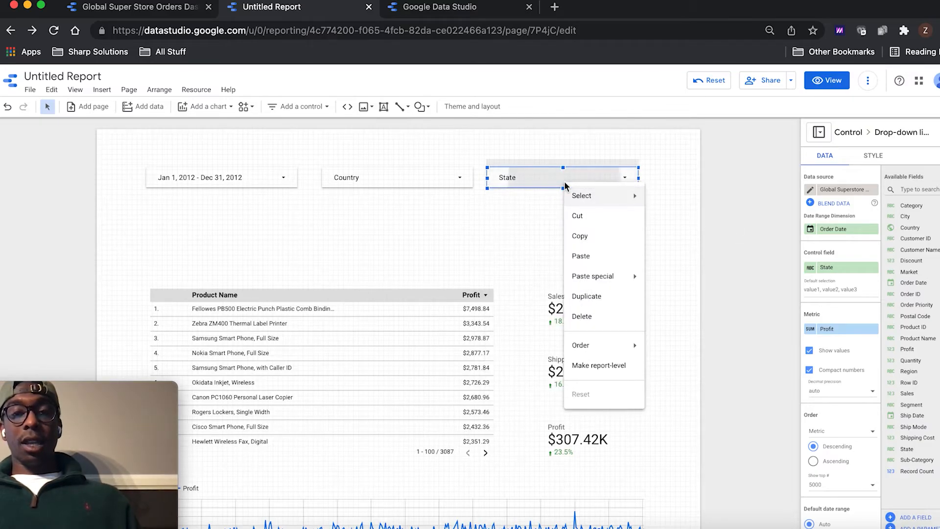
pyautogui.click(580, 235)
pyautogui.rightClick(451, 247)
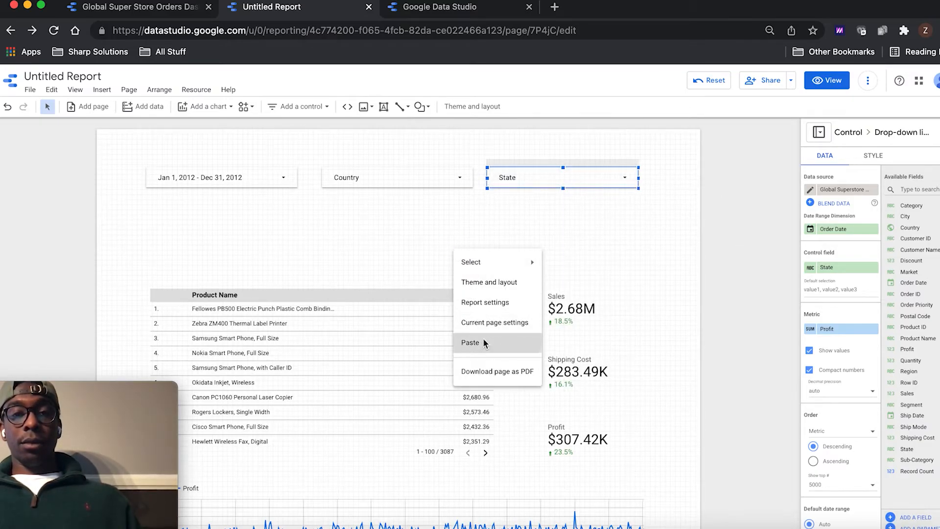
pyautogui.click(484, 345)
pyautogui.moveTo(541, 182); pyautogui.dragTo(536, 210)
pyautogui.click(535, 224)
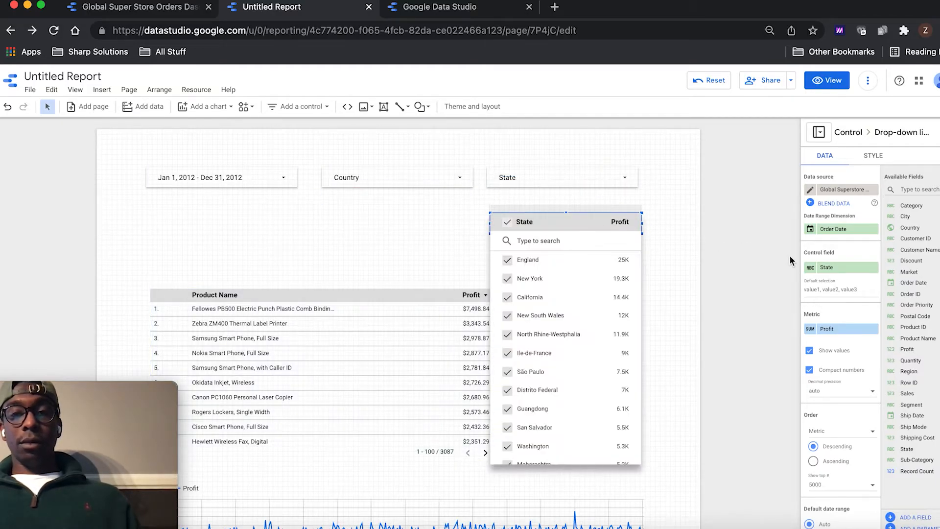
# - Set the control field of the drop-down below the State filter to City
pyautogui.click(840, 272)
pyautogui.write('city')
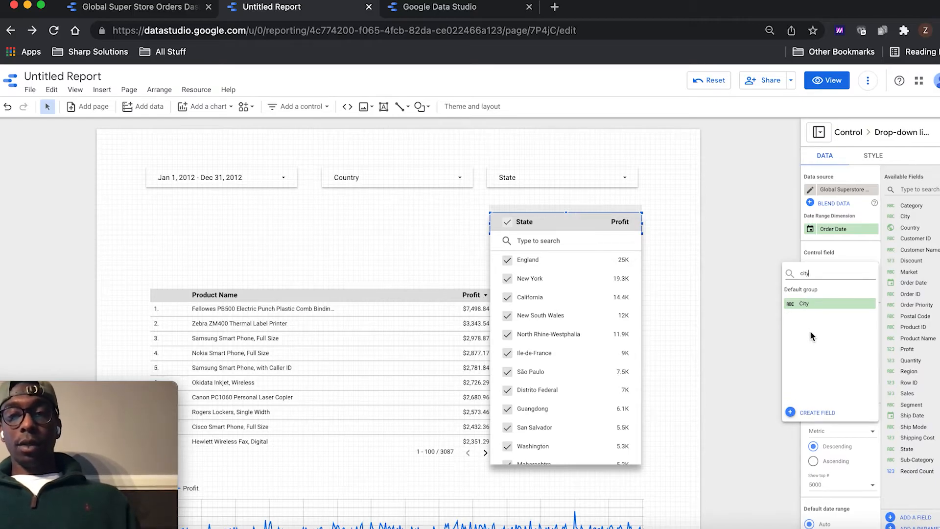
pyautogui.click(809, 303)
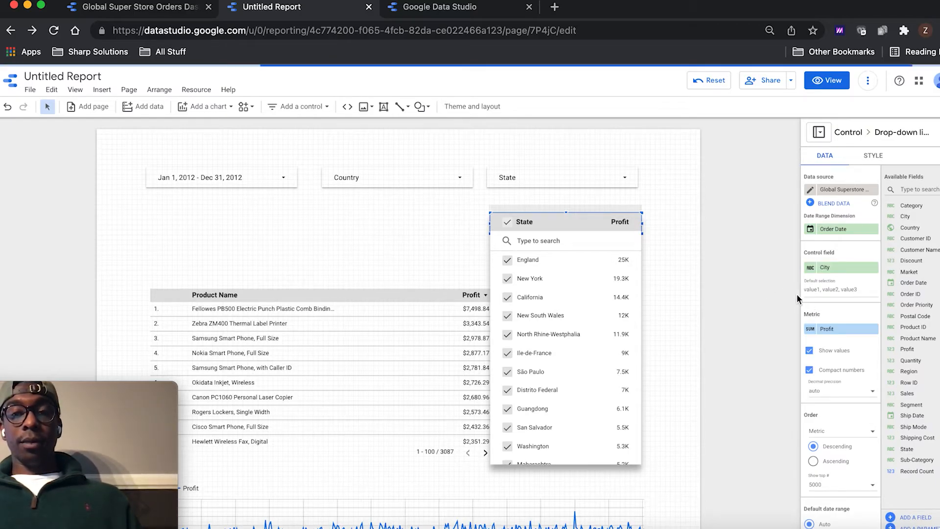
pyautogui.click(667, 275)
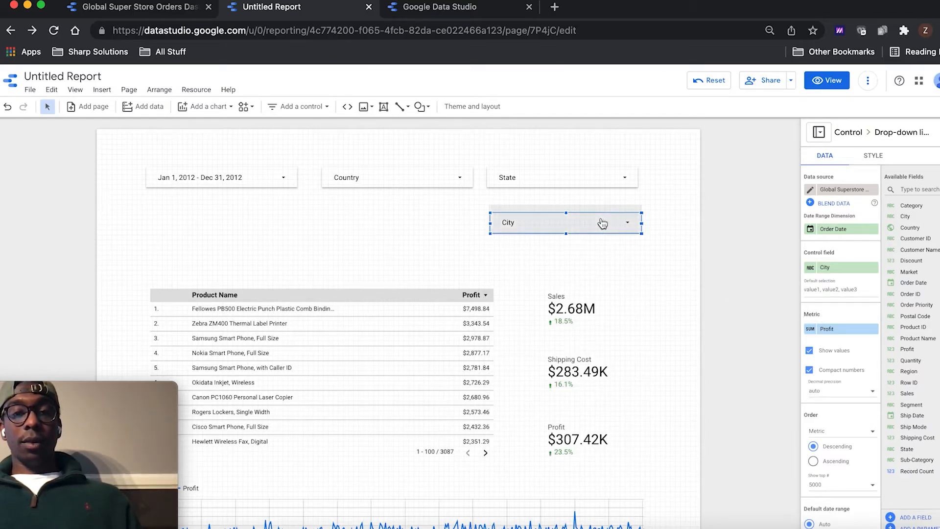
pyautogui.scroll(-2, 435, 241)
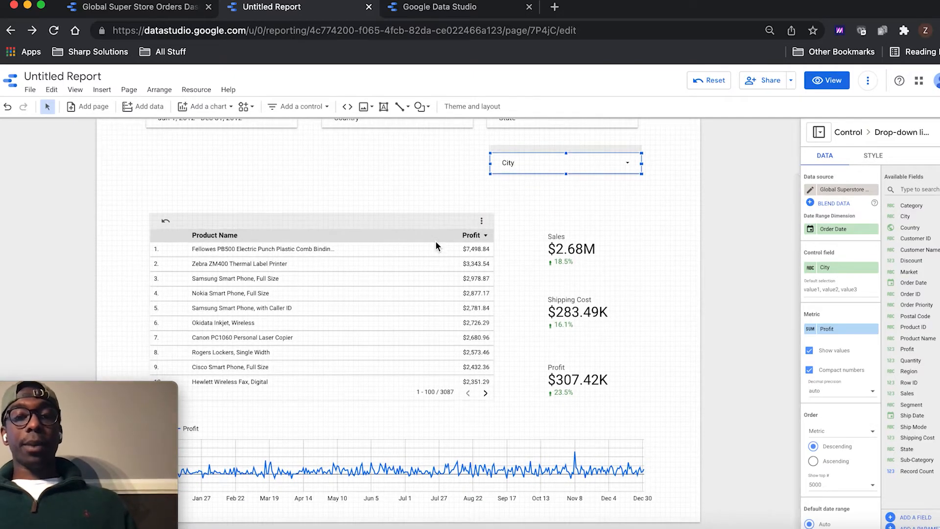
pyautogui.scroll(2, 436, 240)
pyautogui.scroll(-2, 495, 244)
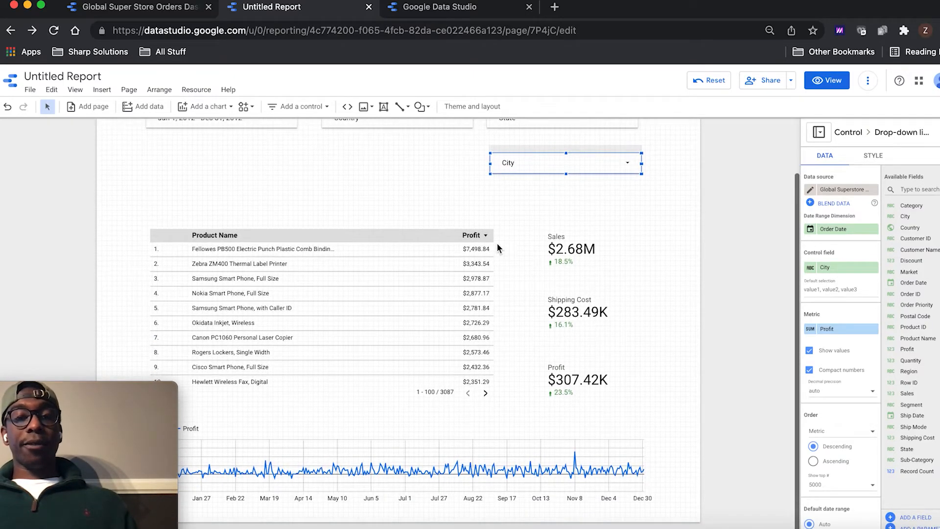
pyautogui.scroll(2, 632, 236)
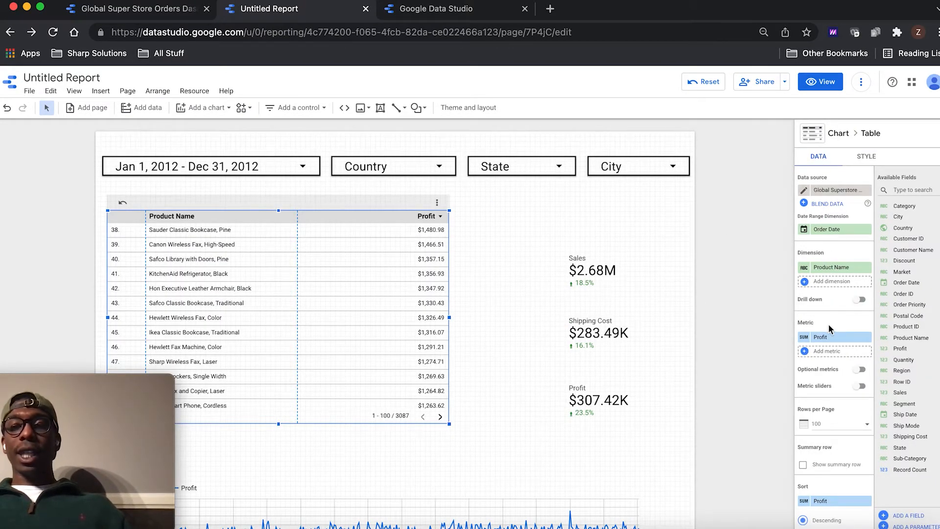
# - Examine the fields available as dimension and metric for the product table without changing either one
pyautogui.click(825, 271)
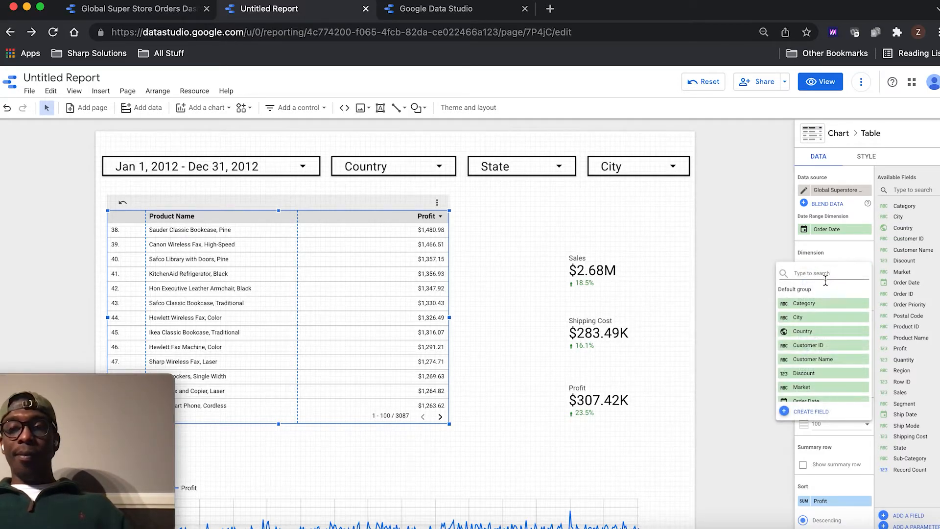
pyautogui.scroll(-1, 826, 357)
pyautogui.scroll(-1, 826, 357)
pyautogui.click(745, 308)
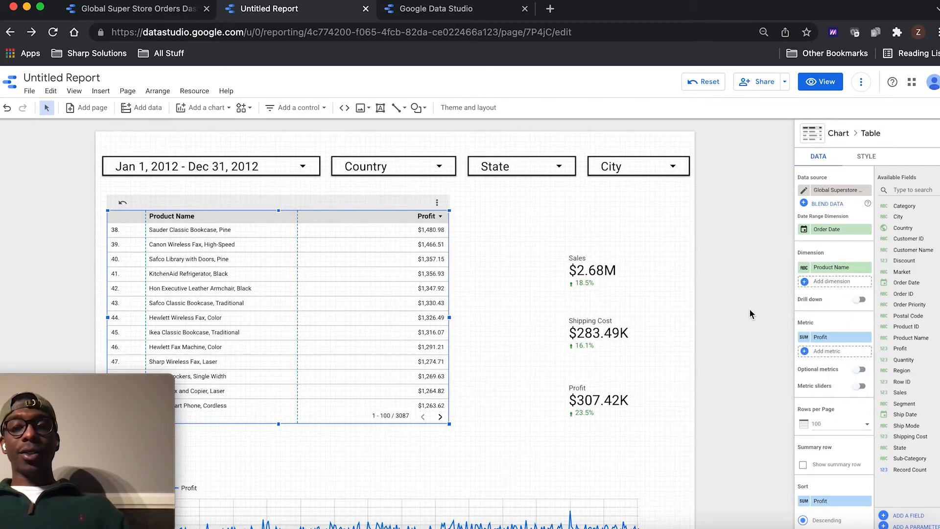
pyautogui.click(833, 339)
pyautogui.scroll(-5, 820, 432)
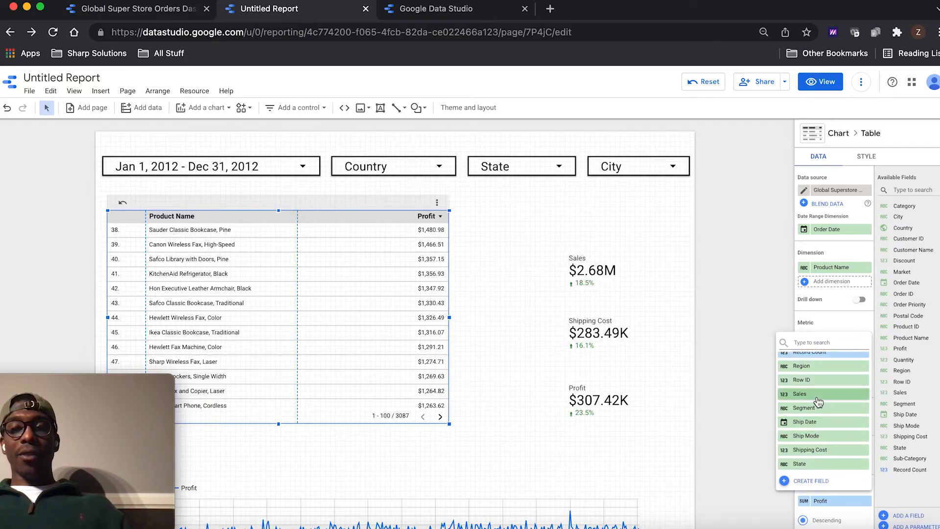
pyautogui.scroll(-1, 826, 430)
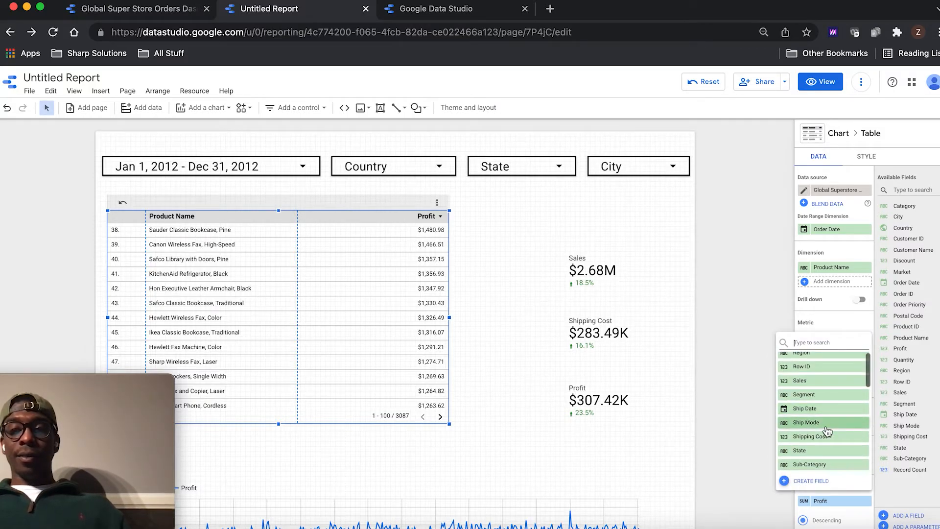
pyautogui.click(768, 308)
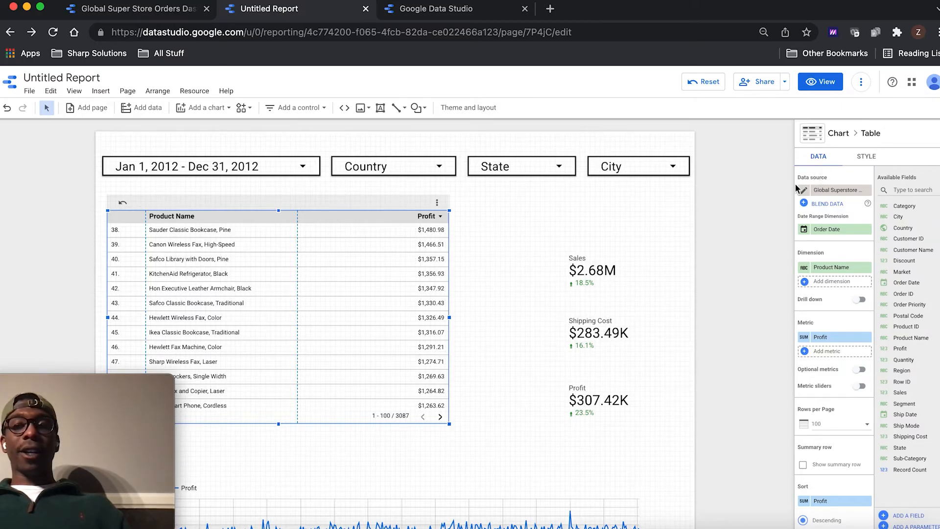
# - Set the product table's header font size to 20px
pyautogui.click(868, 158)
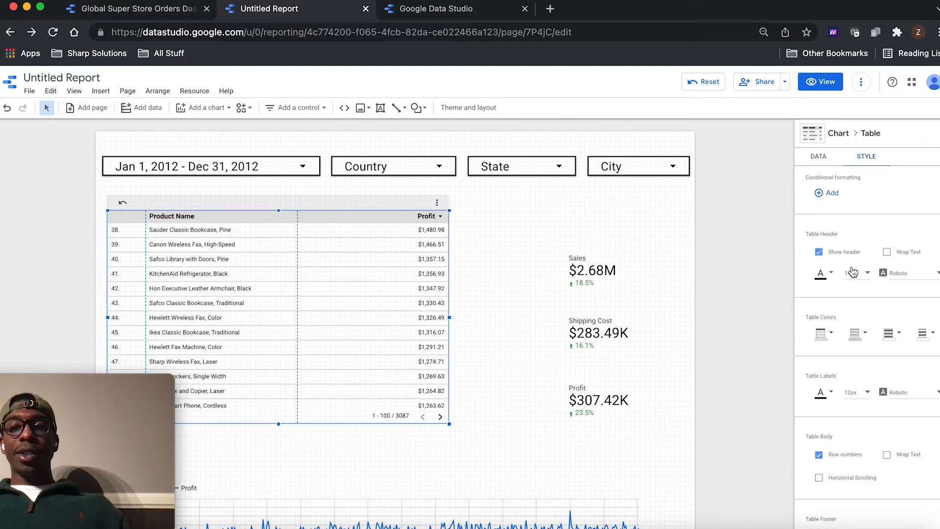
pyautogui.scroll(-2, 831, 346)
pyautogui.scroll(2, 831, 347)
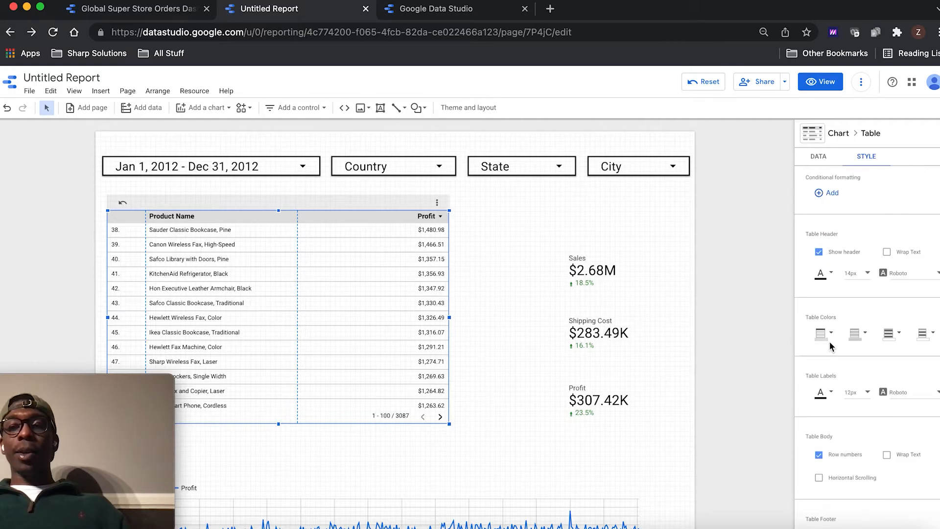
pyautogui.click(855, 273)
pyautogui.scroll(-1, 861, 314)
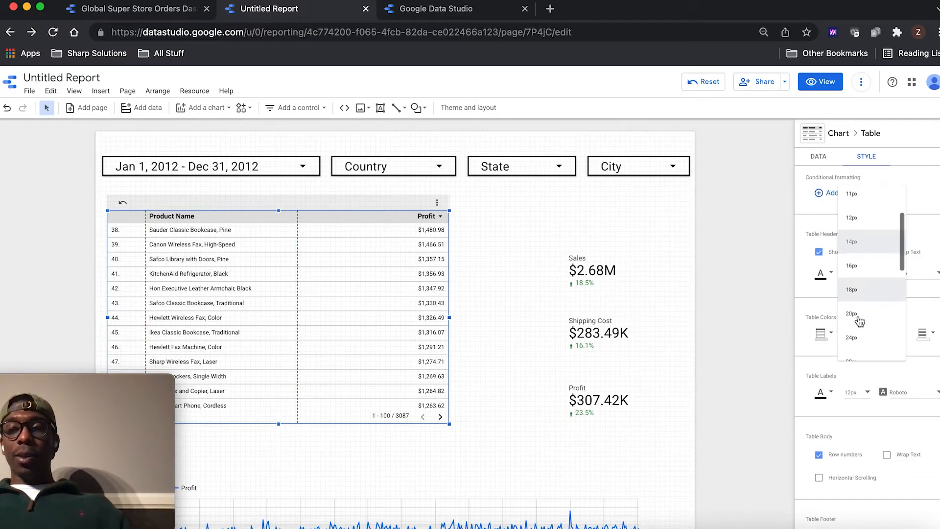
pyautogui.click(860, 319)
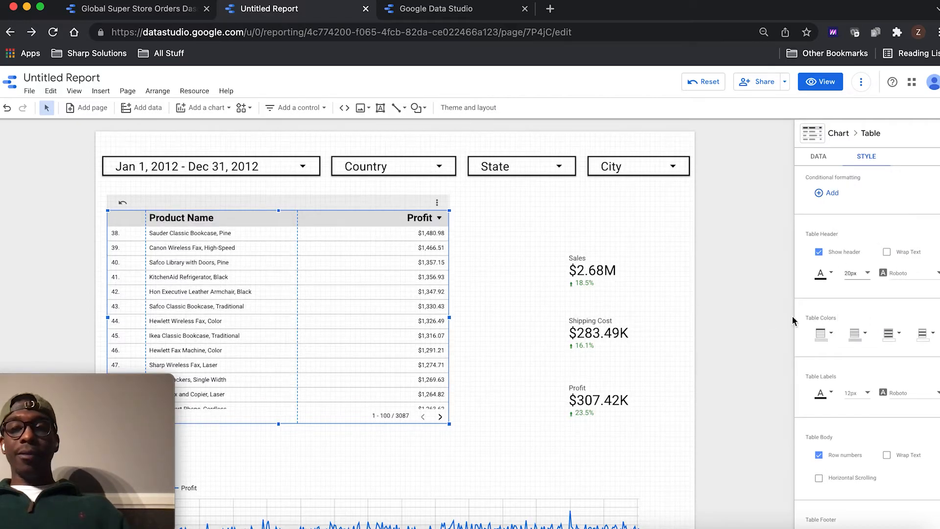
# - Shorten the product table so it ends just below row 10, and set its label font size to 18px
pyautogui.scroll(10, 331, 334)
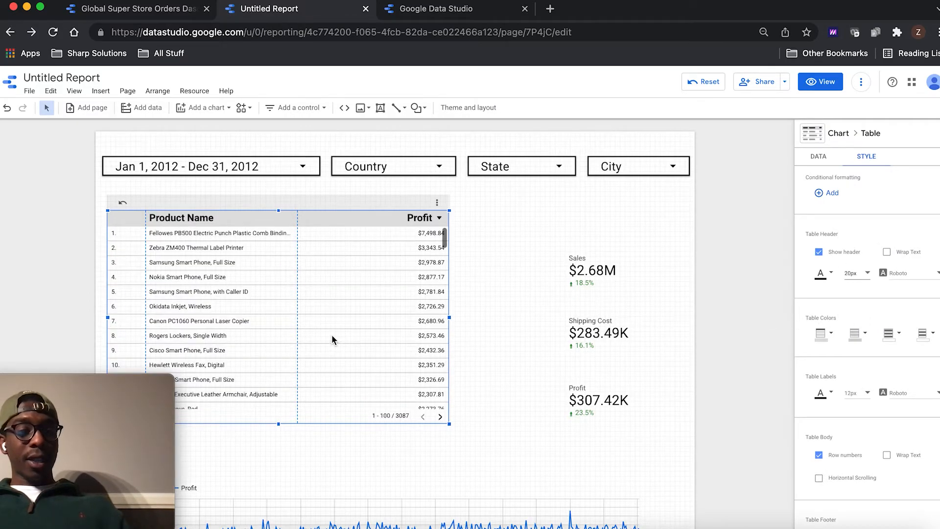
pyautogui.moveTo(278, 424); pyautogui.dragTo(278, 385)
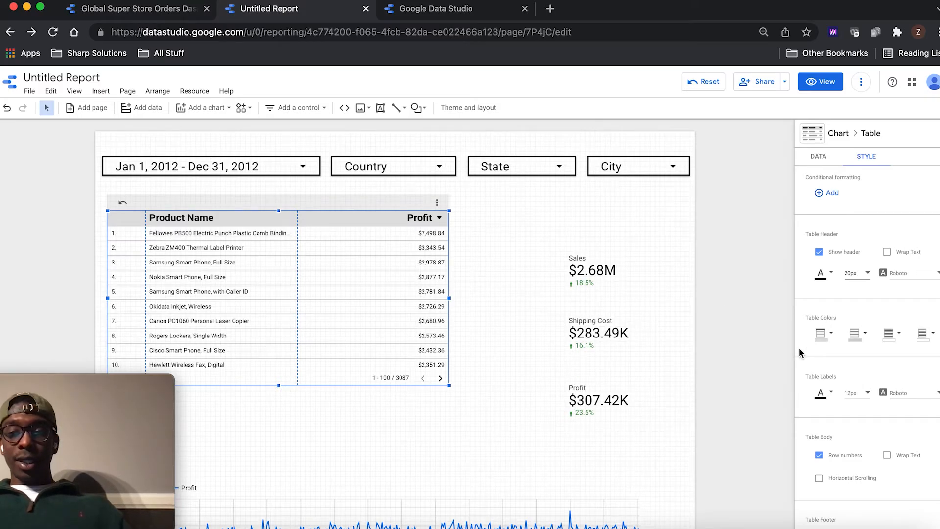
pyautogui.click(853, 399)
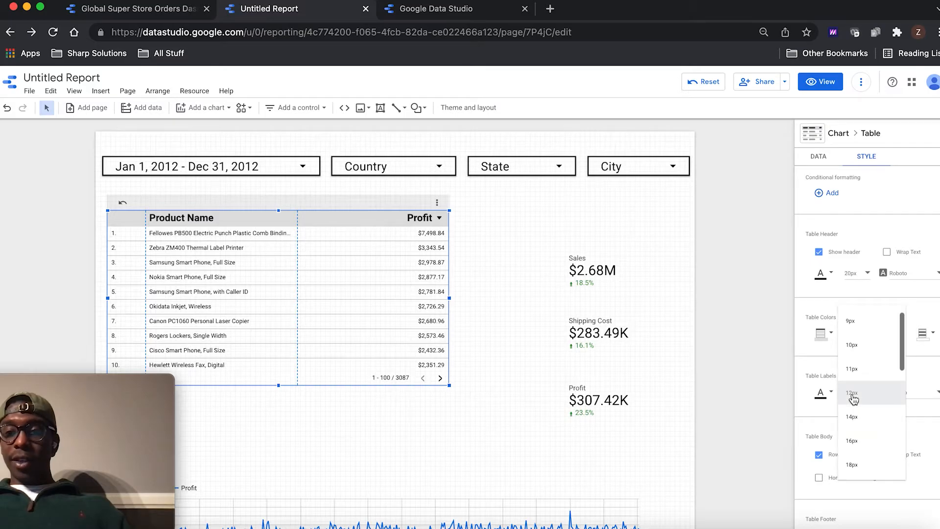
pyautogui.click(867, 436)
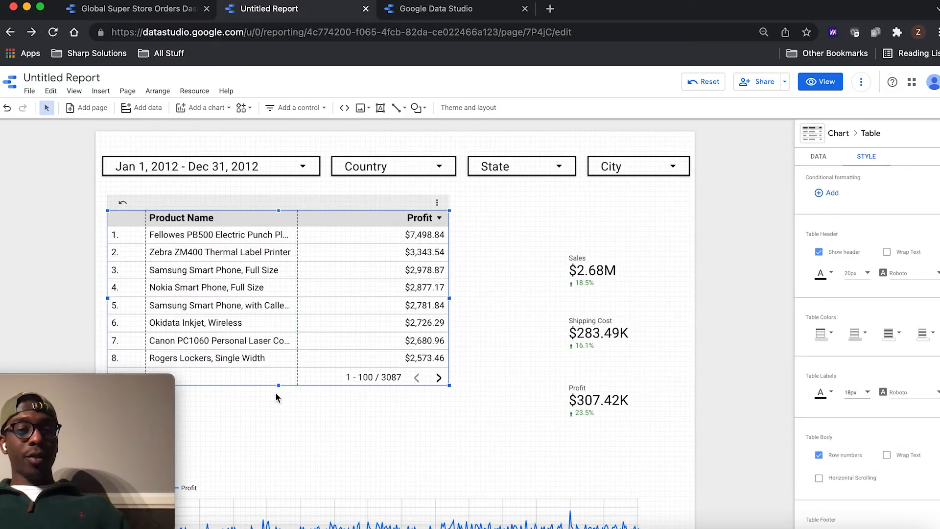
# - Extend the product table downward to fit ten full rows and widen it to just before the scorecards
pyautogui.moveTo(278, 388); pyautogui.dragTo(280, 419)
pyautogui.click(520, 254)
pyautogui.click(163, 269)
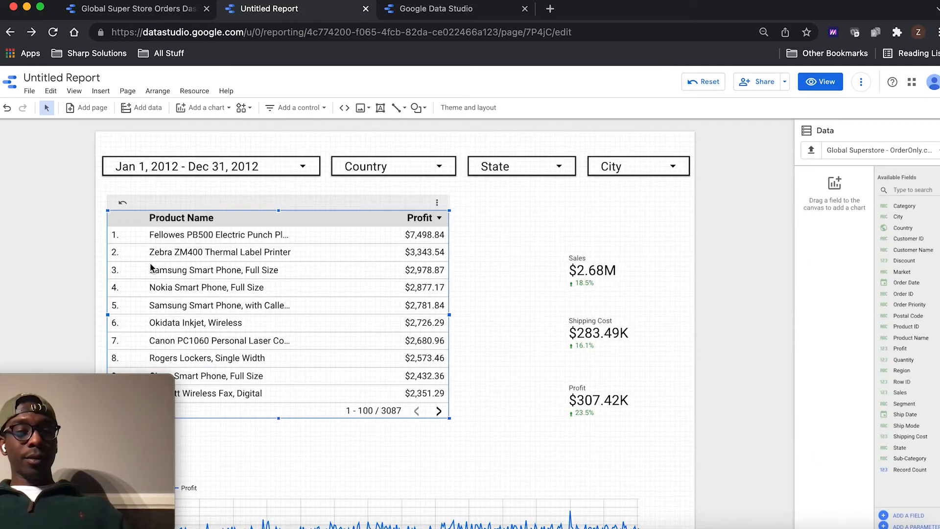
pyautogui.moveTo(450, 313); pyautogui.dragTo(552, 302)
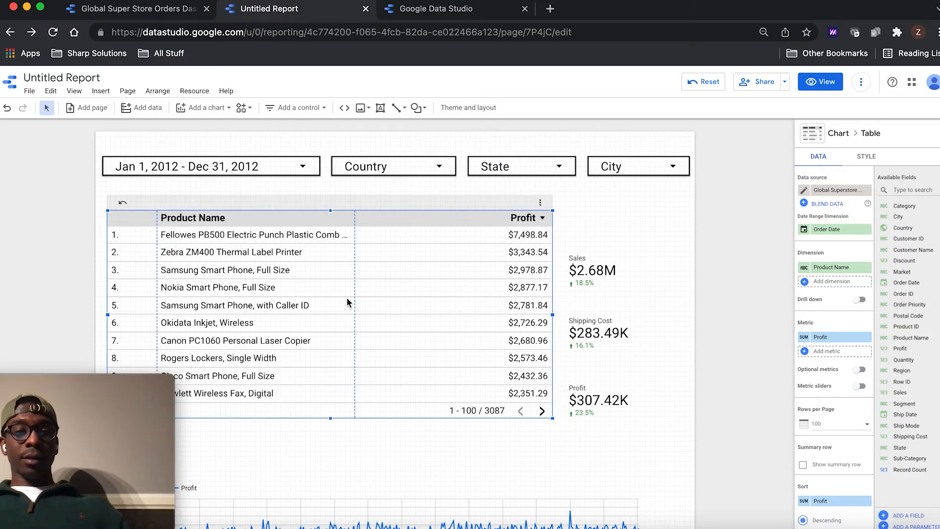
# - Widen the product table's Product Name column until it ends just before the Profit values, and slightly widen the row number column
pyautogui.moveTo(354, 293); pyautogui.dragTo(442, 298)
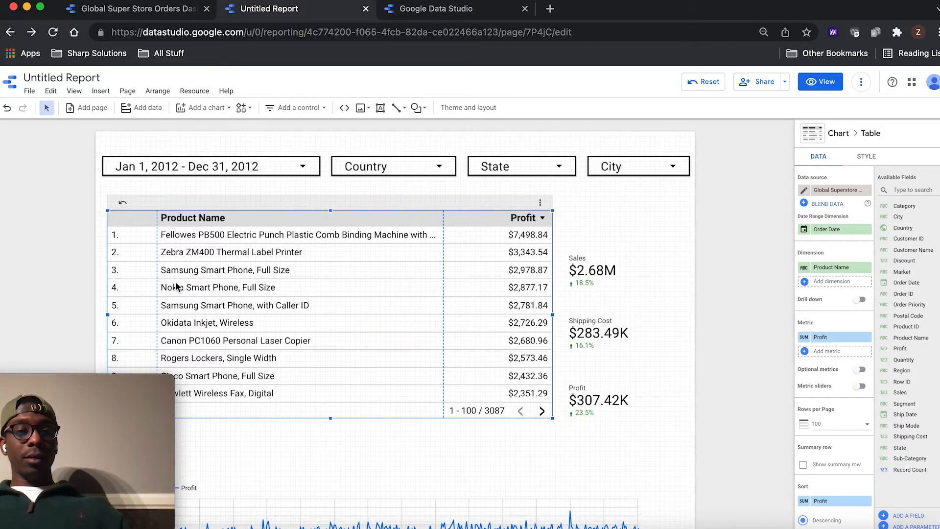
pyautogui.moveTo(156, 280); pyautogui.dragTo(159, 277)
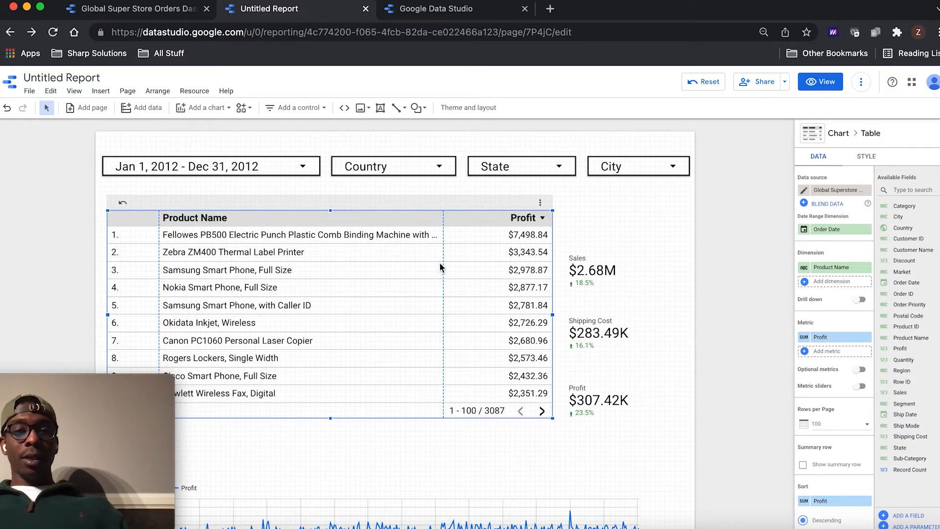
pyautogui.moveTo(443, 262); pyautogui.dragTo(469, 263)
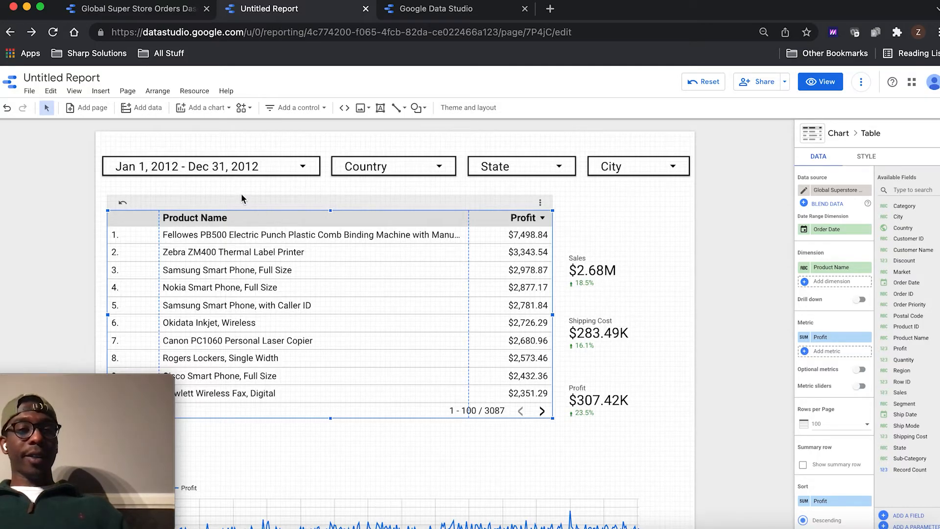
# - Move the three scorecards together up to the product table's top edge and stretch them down to its bottom edge
pyautogui.moveTo(589, 227); pyautogui.dragTo(617, 430)
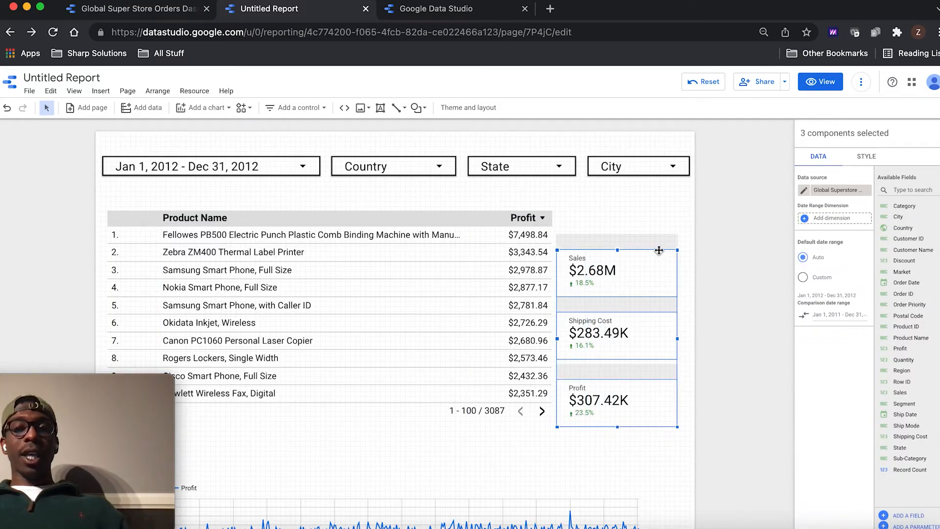
pyautogui.moveTo(658, 250); pyautogui.dragTo(670, 210)
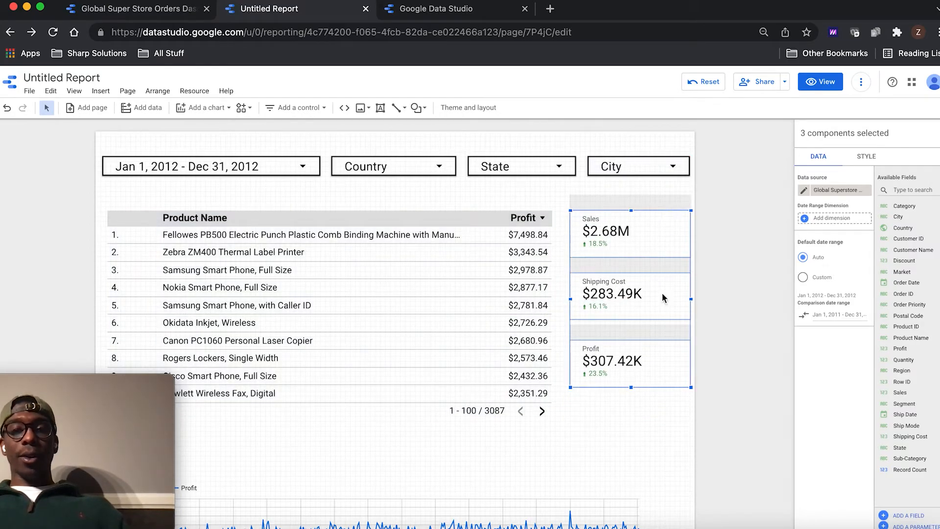
pyautogui.moveTo(632, 387); pyautogui.dragTo(633, 417)
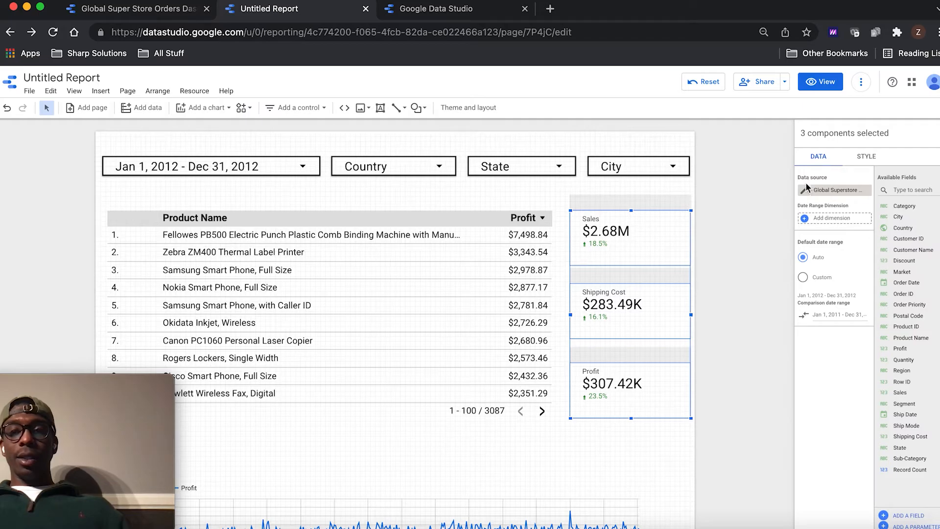
# - Give the three scorecards a solid black border with a weight of 3
pyautogui.click(866, 158)
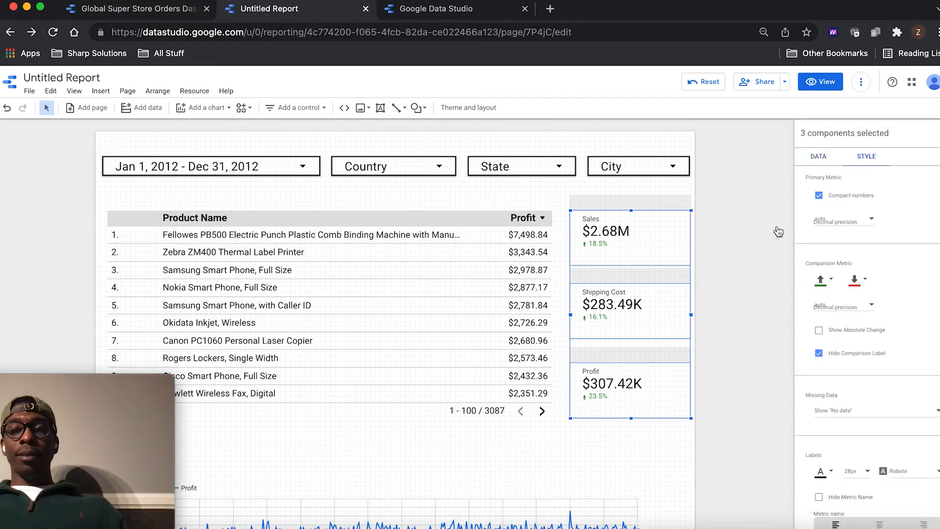
pyautogui.scroll(-5, 866, 416)
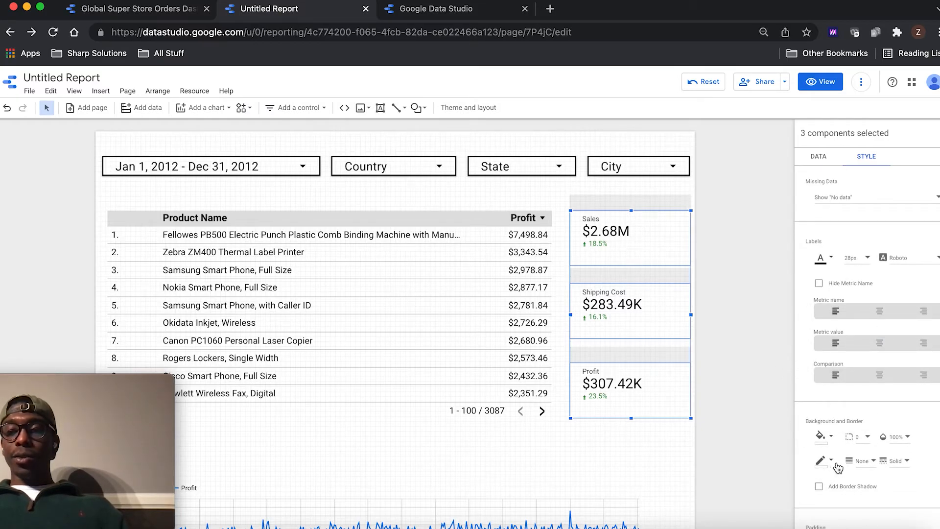
pyautogui.click(823, 468)
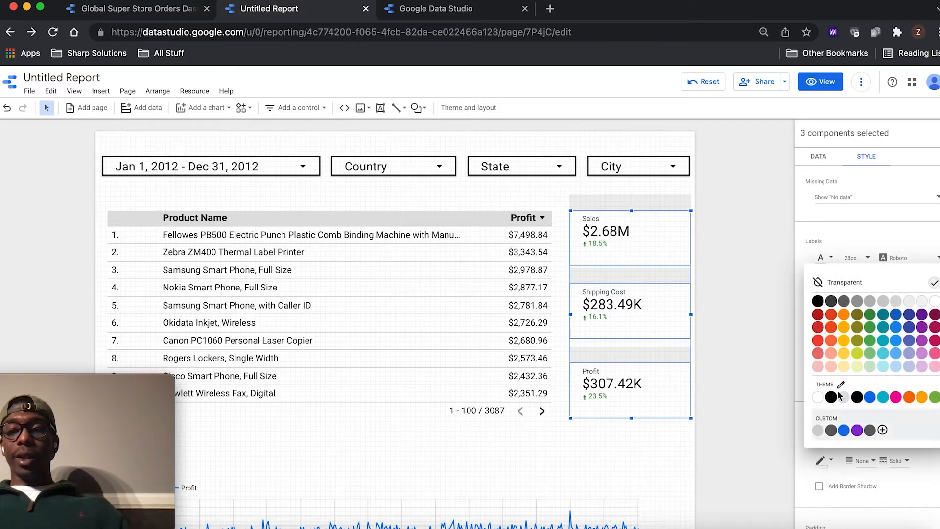
pyautogui.click(818, 302)
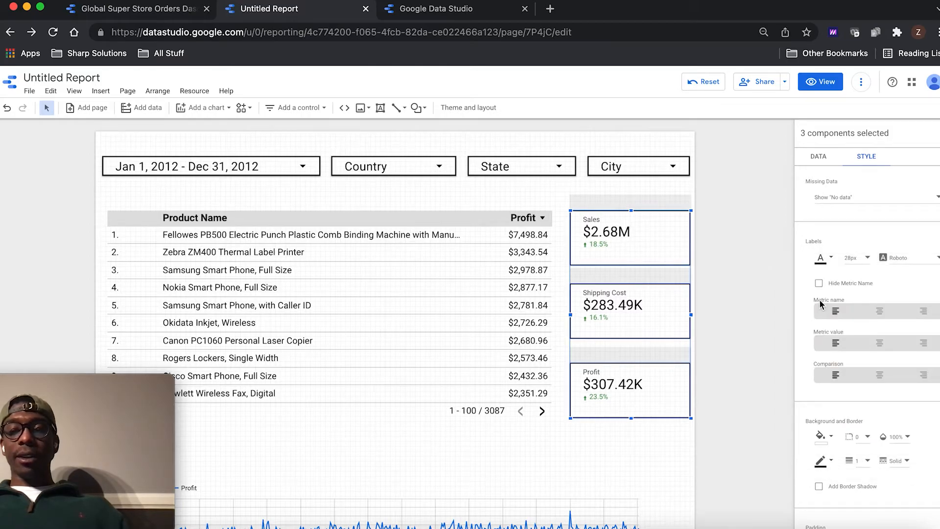
pyautogui.click(857, 463)
pyautogui.click(866, 467)
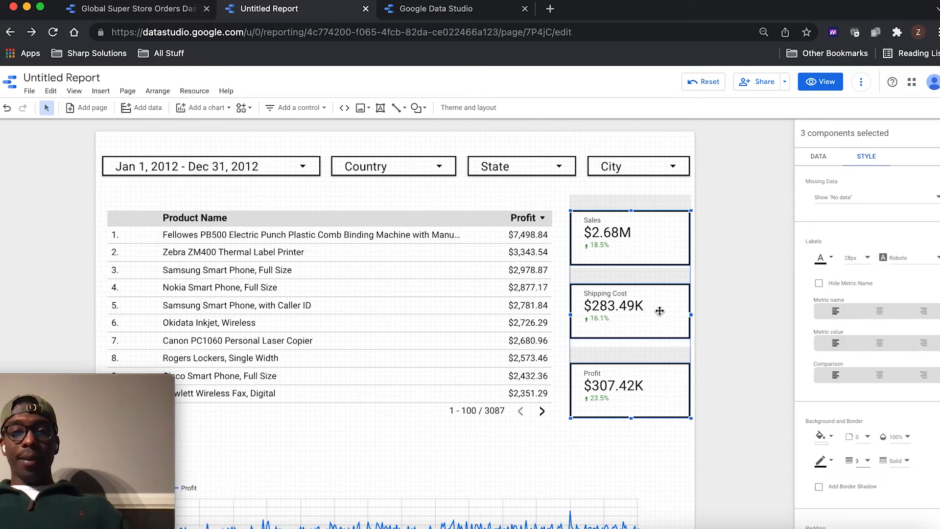
# - Set the label font size of the three scorecards to 30px
pyautogui.scroll(3, 854, 288)
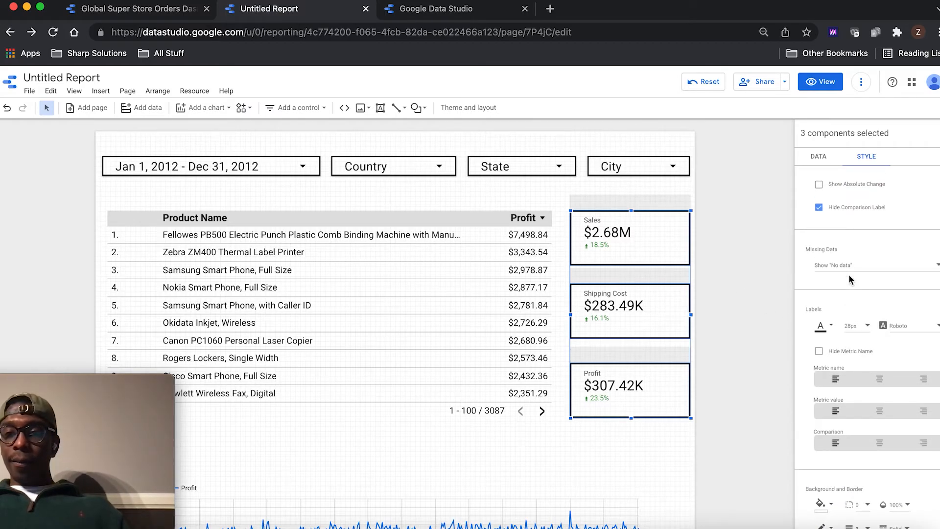
pyautogui.click(853, 326)
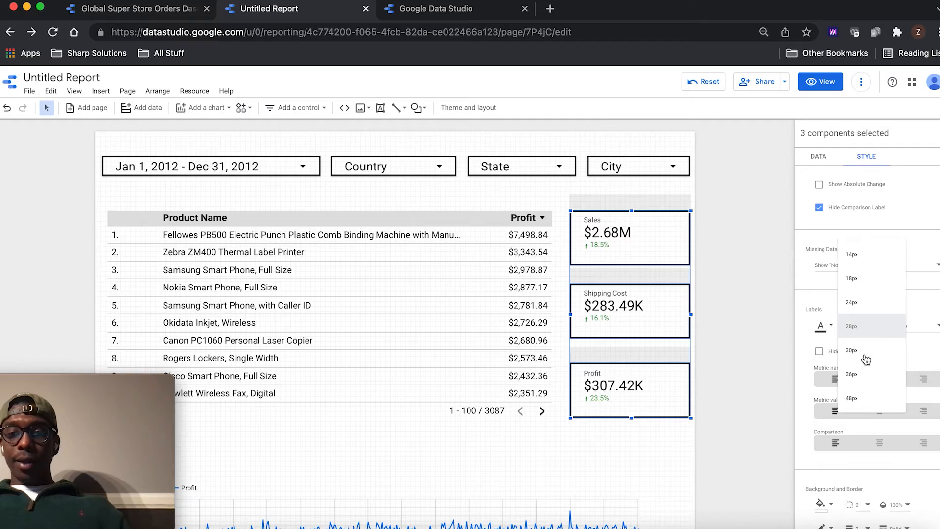
pyautogui.click(864, 356)
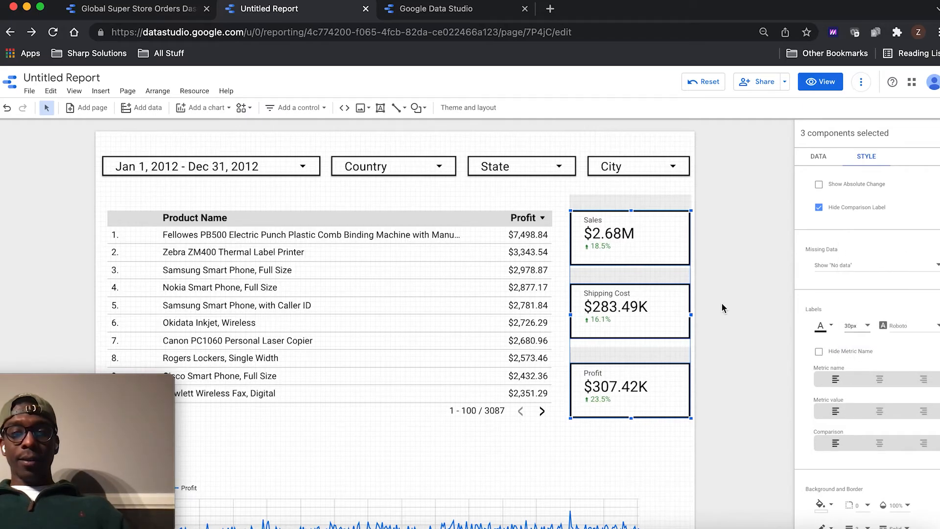
# - Narrow the three scorecards, shift them under the City filter and extend them slightly downward
pyautogui.moveTo(692, 314); pyautogui.dragTo(667, 316)
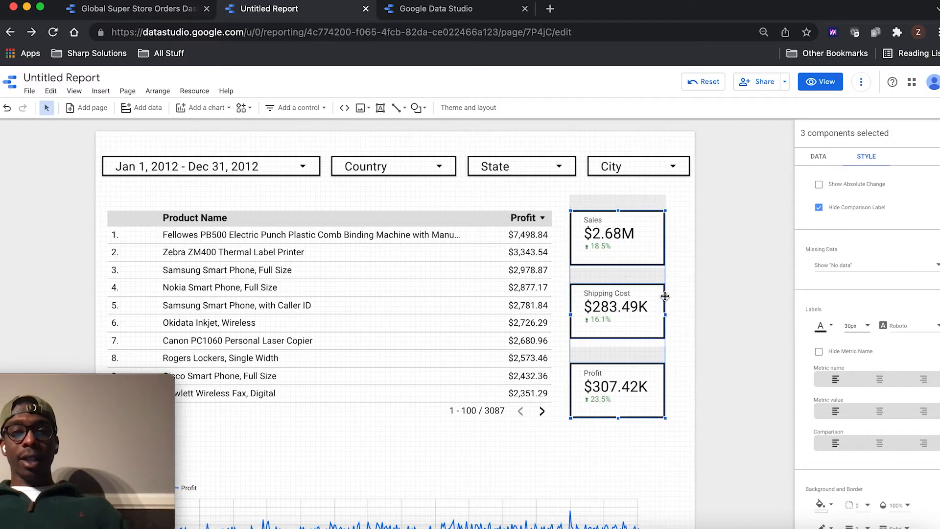
pyautogui.moveTo(665, 280); pyautogui.dragTo(681, 279)
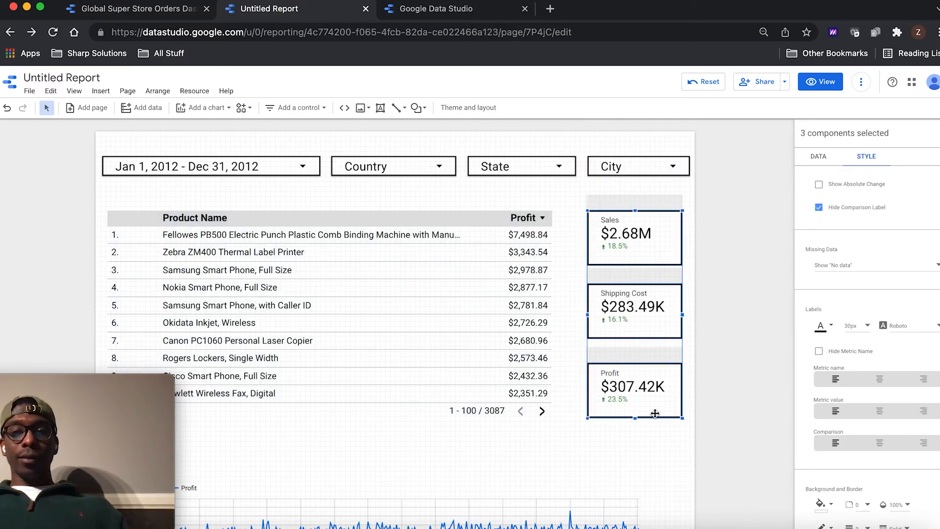
pyautogui.moveTo(636, 420); pyautogui.dragTo(635, 423)
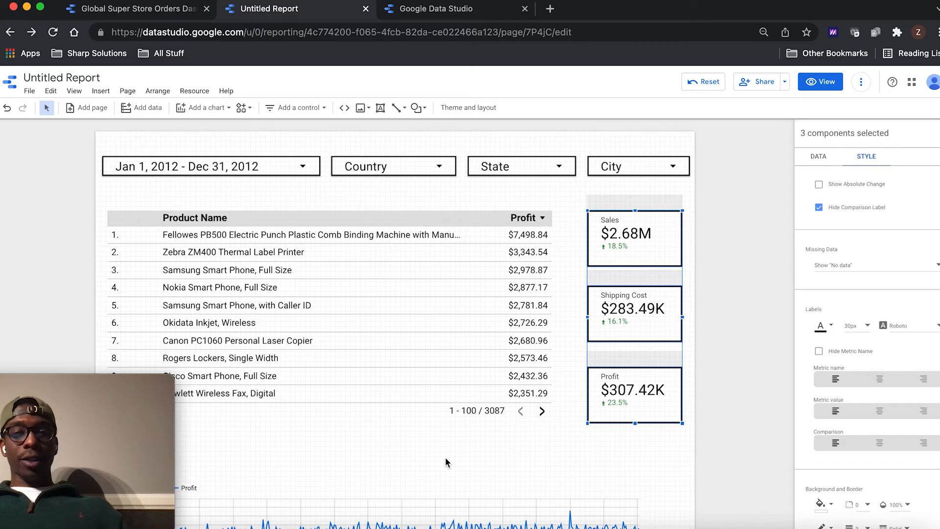
pyautogui.click(726, 356)
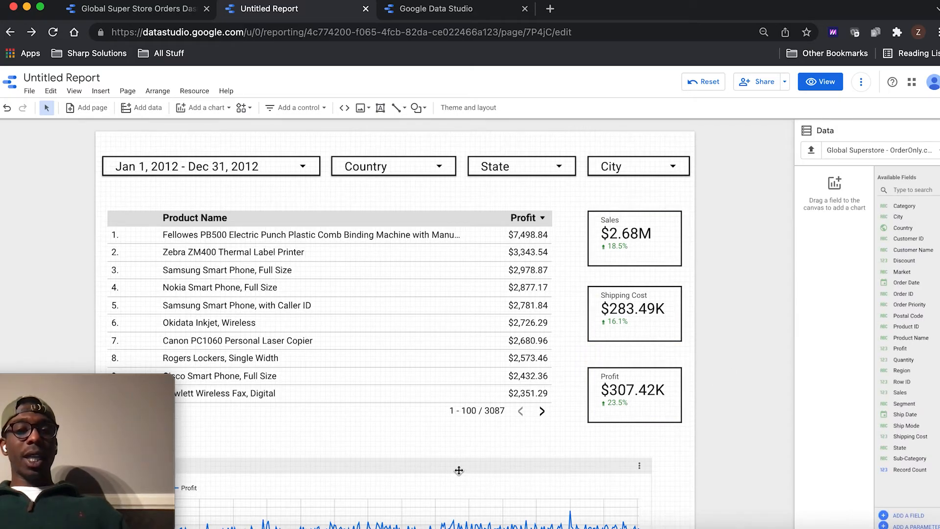
# - Move the profit time series up and right beneath the table and scorecards, and shorten it to fit within the page
pyautogui.moveTo(441, 467); pyautogui.dragTo(475, 439)
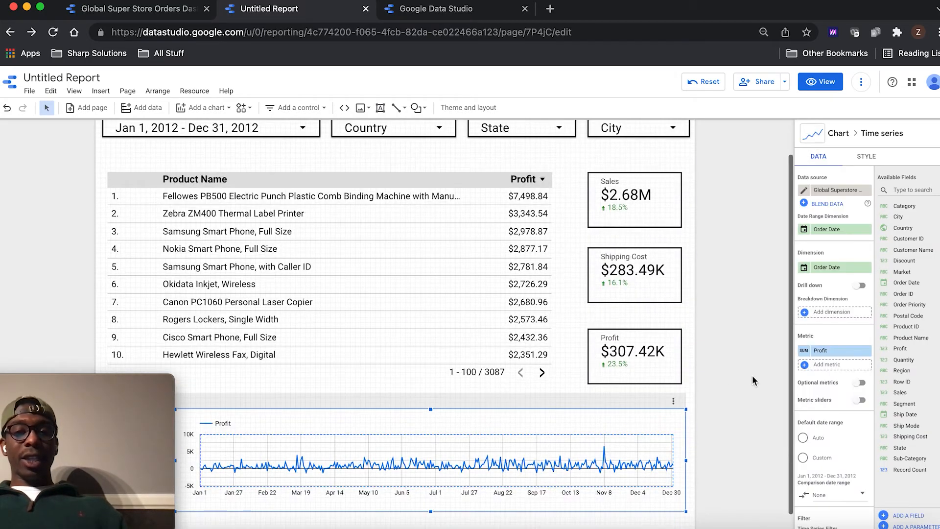
pyautogui.scroll(-2, 728, 381)
pyautogui.moveTo(430, 489); pyautogui.dragTo(431, 500)
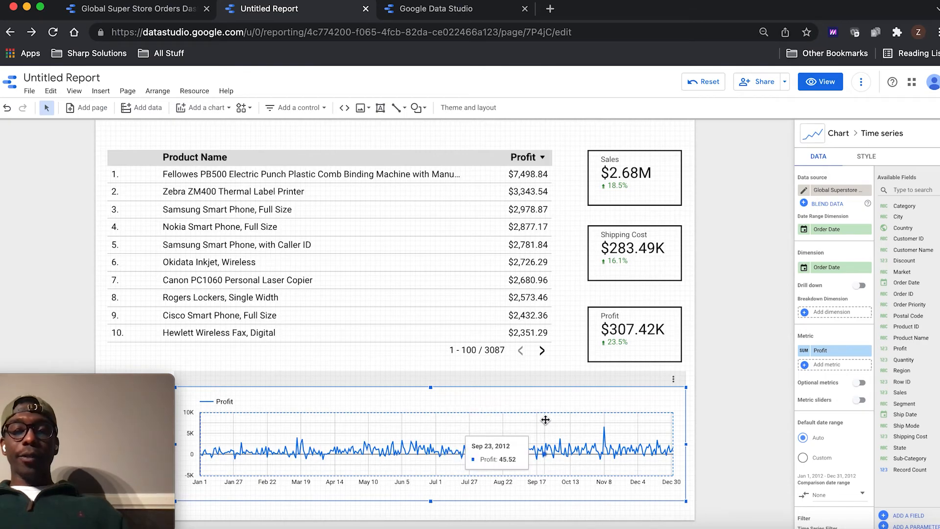
# - Change the line color of the profit time series to green
pyautogui.click(866, 157)
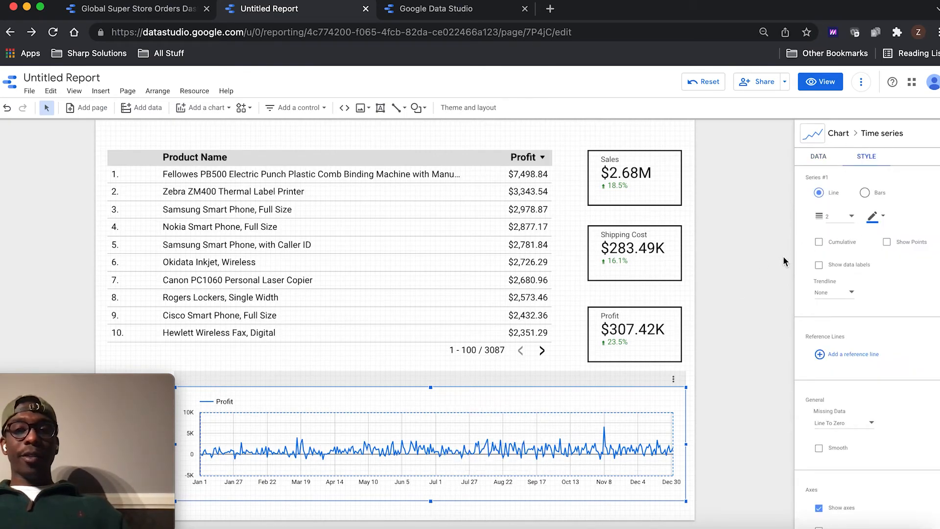
pyautogui.click(873, 217)
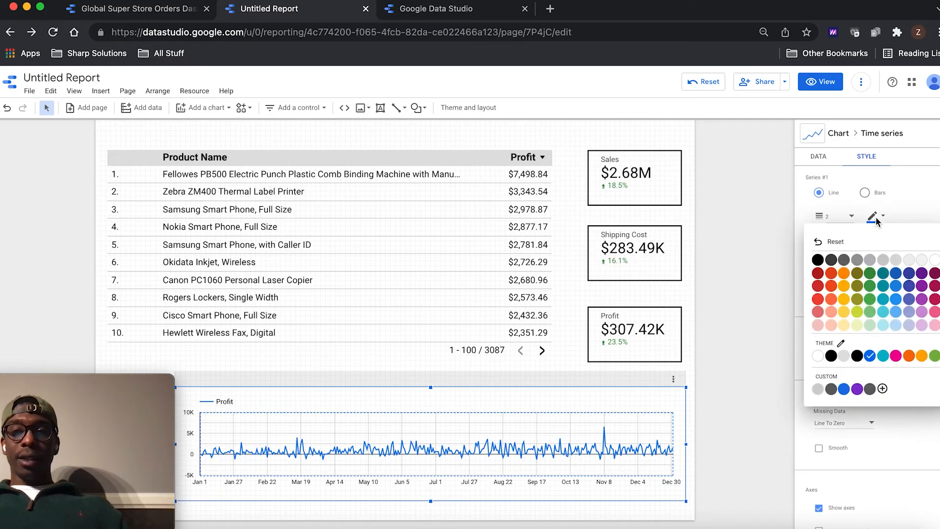
pyautogui.click(870, 286)
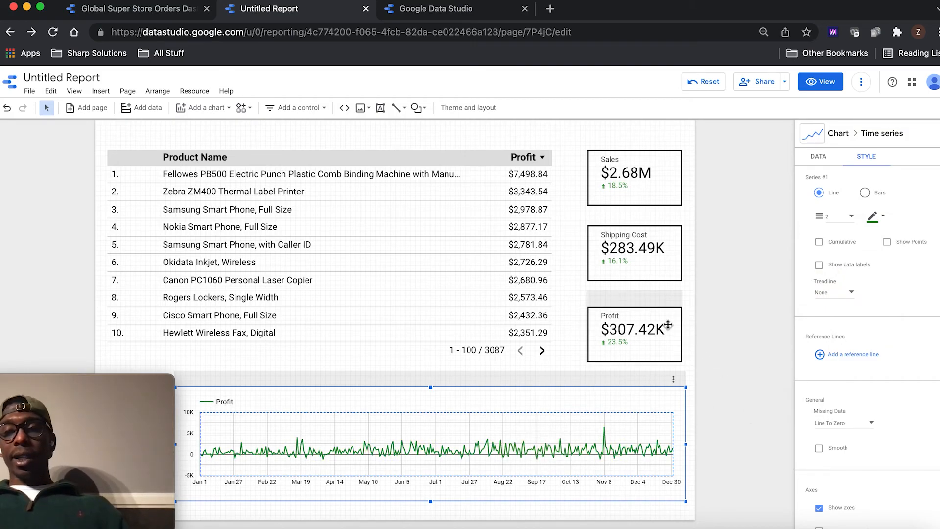
# - Preview the report in view mode, check how the product table scrolls, and return to editing
pyautogui.scroll(2, 594, 438)
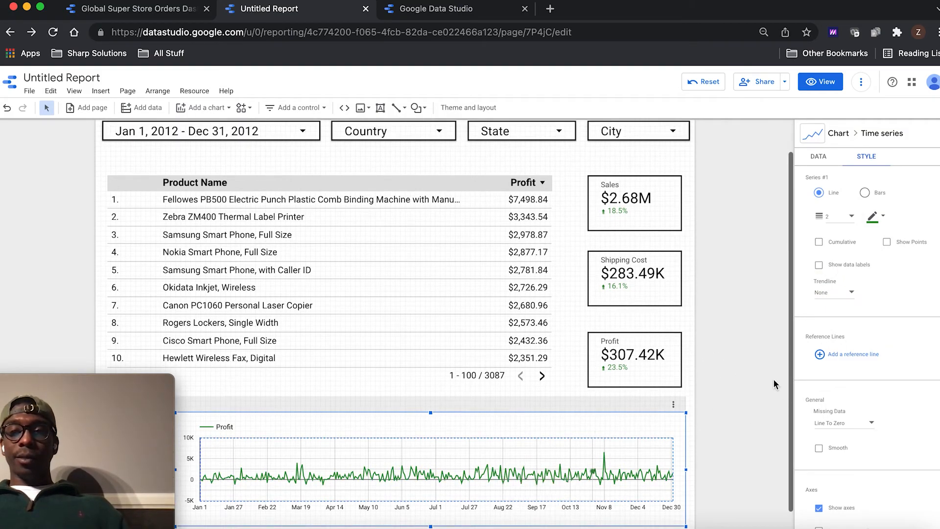
pyautogui.scroll(3, 480, 290)
pyautogui.click(826, 82)
pyautogui.scroll(-5, 554, 312)
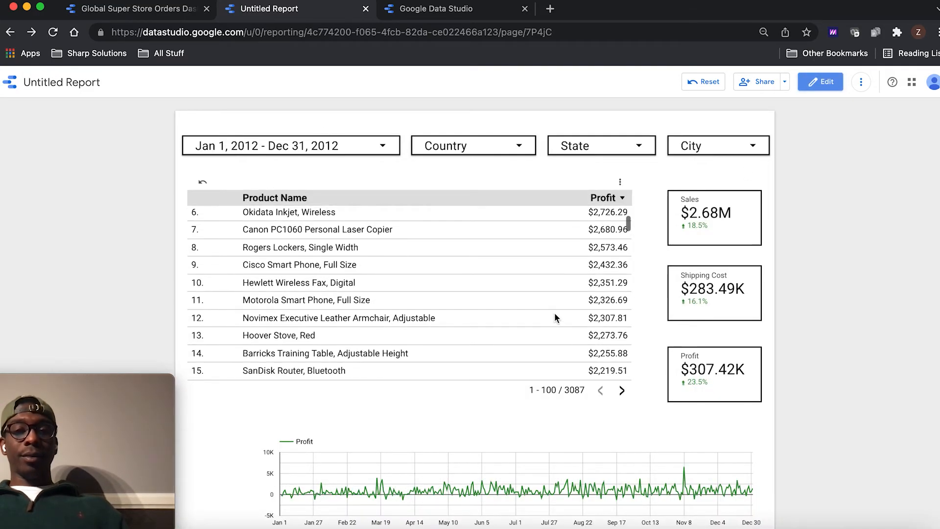
pyautogui.click(816, 84)
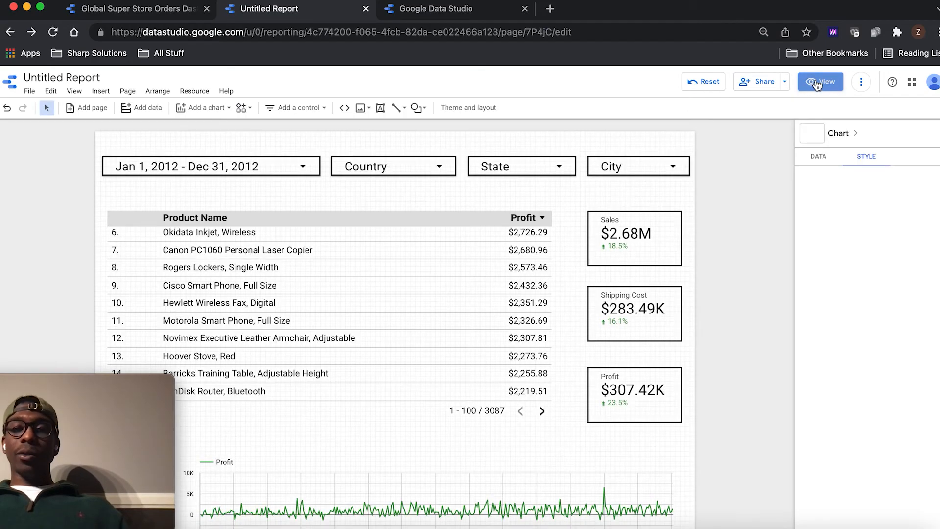
# - Extend the product table upward to just below the filter row
pyautogui.click(392, 216)
pyautogui.click(330, 207)
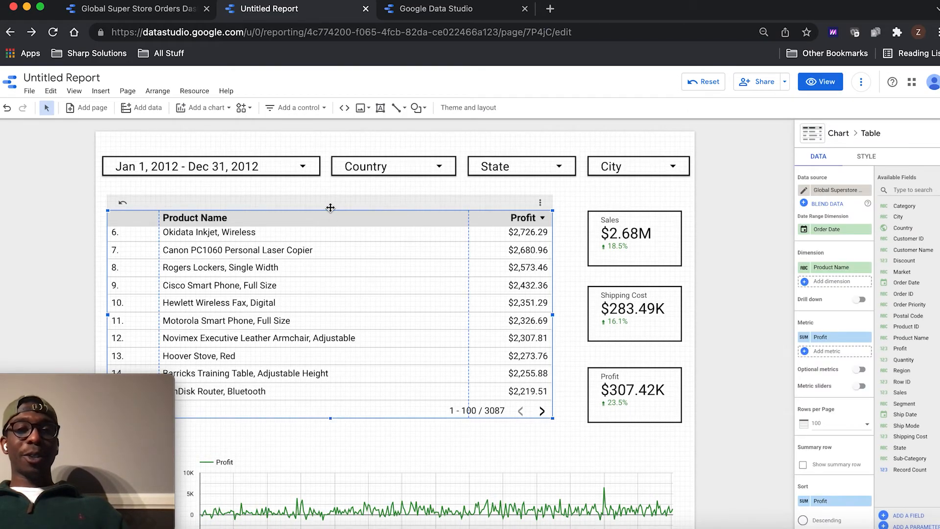
pyautogui.moveTo(331, 209); pyautogui.dragTo(334, 196)
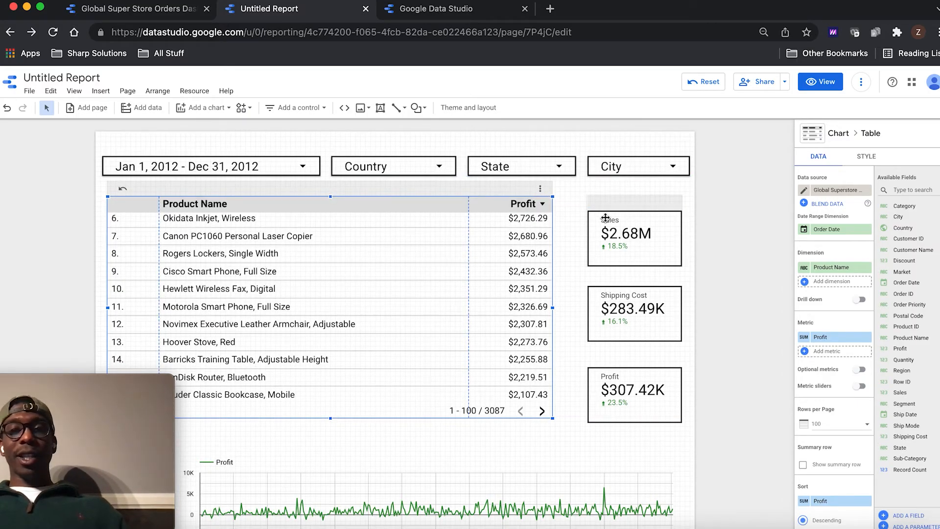
# - Raise the three scorecards' top edge to match the product table's top, reduce their heights slightly, and undo the trial move downward
pyautogui.moveTo(582, 205); pyautogui.dragTo(687, 438)
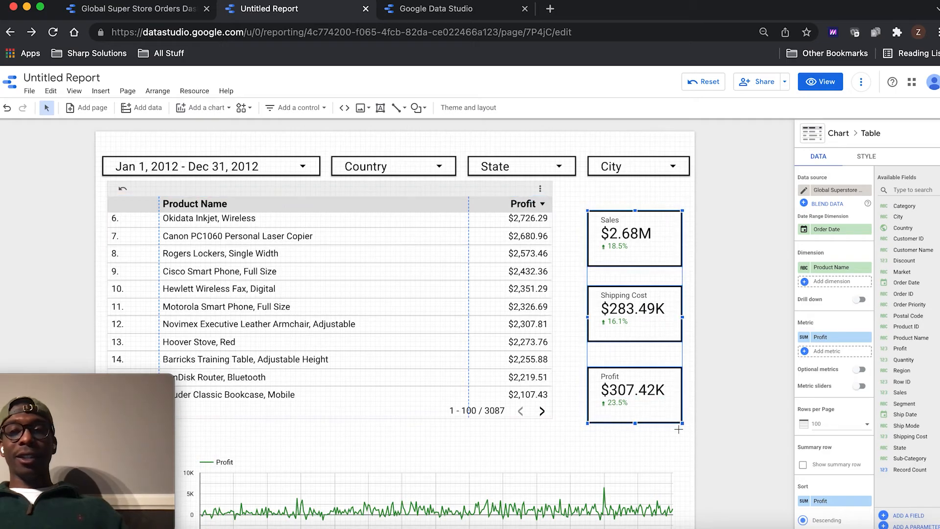
pyautogui.moveTo(638, 213); pyautogui.dragTo(635, 195)
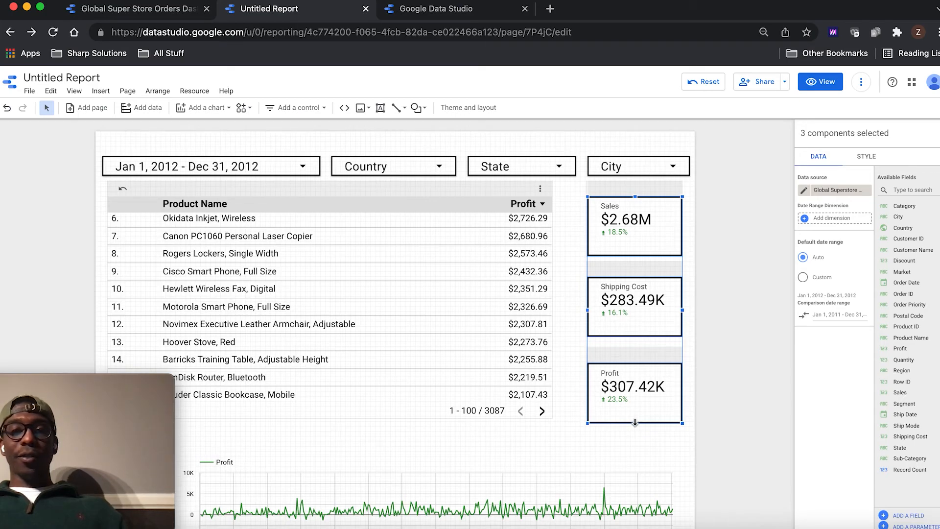
pyautogui.moveTo(635, 422); pyautogui.dragTo(655, 420)
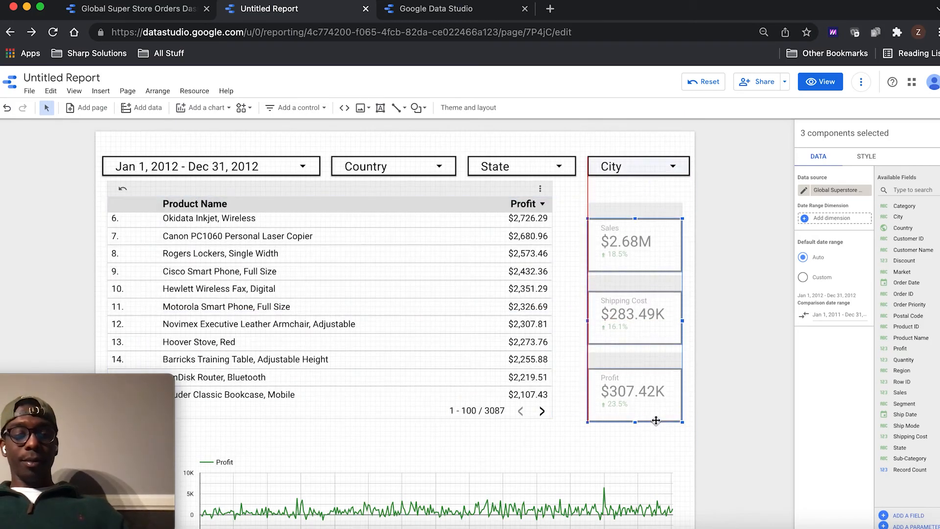
pyautogui.moveTo(563, 436); pyautogui.dragTo(562, 437)
pyautogui.click(563, 437)
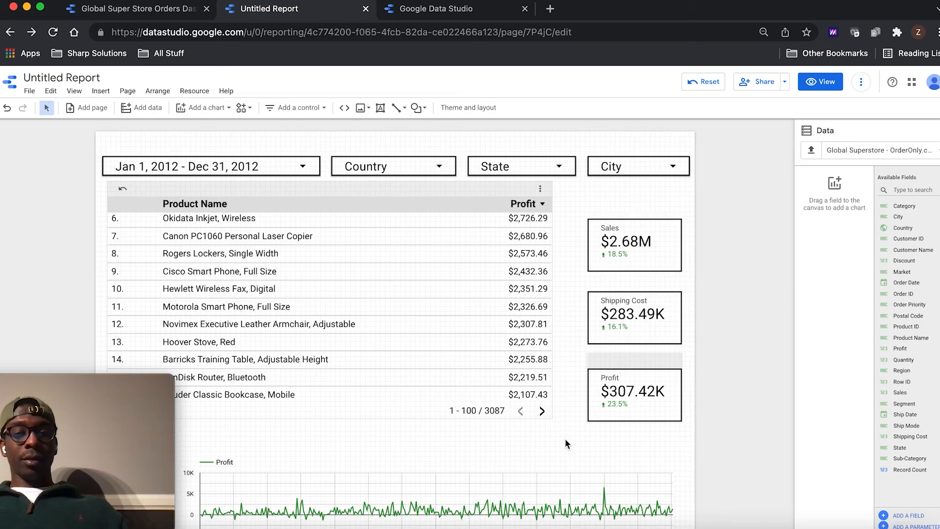
pyautogui.press('super+z')
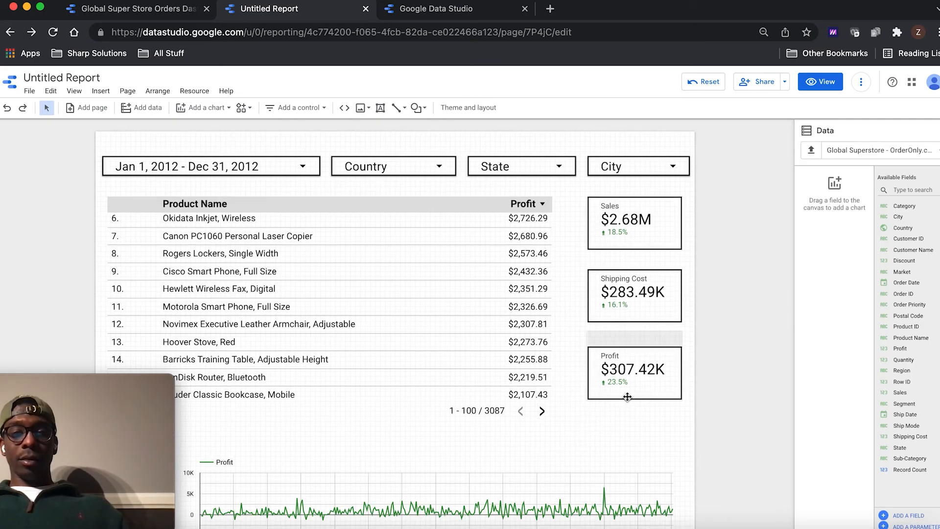
# - Move the Profit scorecard down near the table's bottom edge and lower the Shipping Cost scorecard to space all three evenly
pyautogui.moveTo(628, 399); pyautogui.dragTo(630, 416)
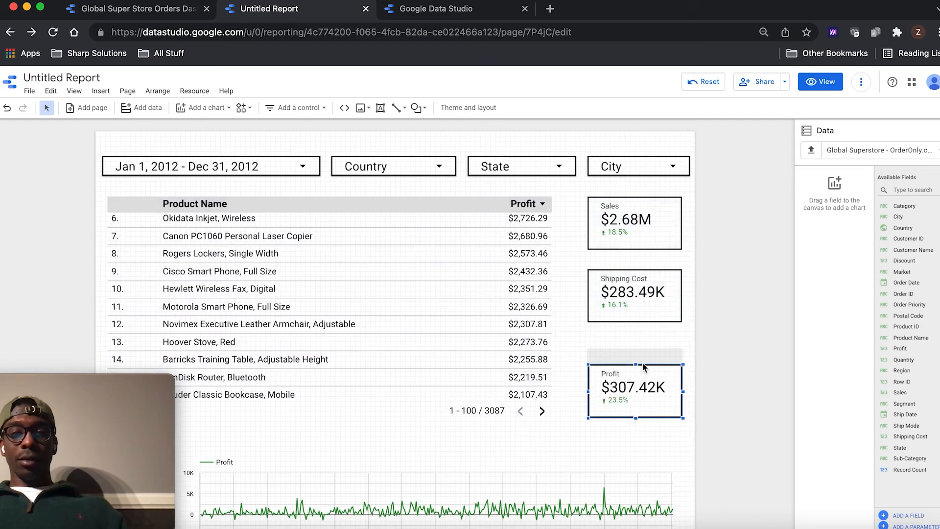
pyautogui.click(634, 322)
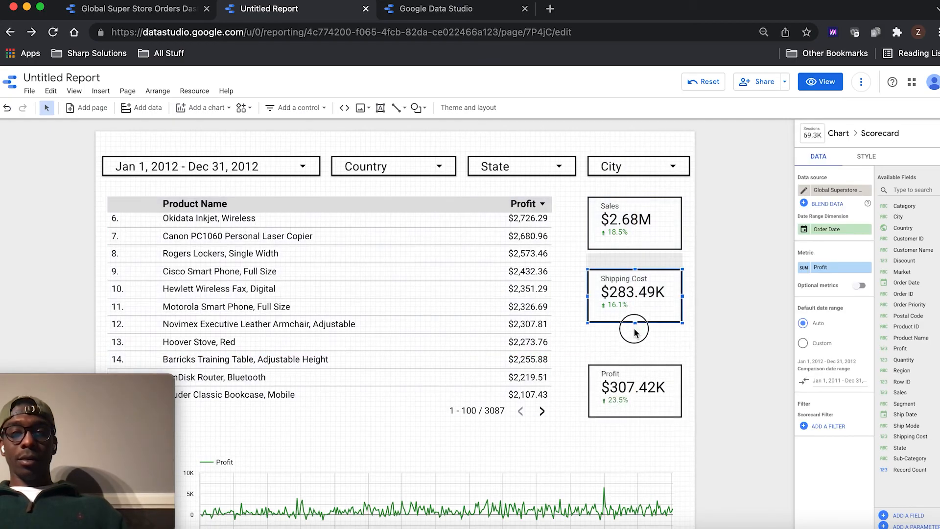
pyautogui.moveTo(644, 321); pyautogui.dragTo(642, 336)
# - Shift the profit time series left and slightly up, and widen it rightward to line up with the scorecards' right edge
pyautogui.click(489, 449)
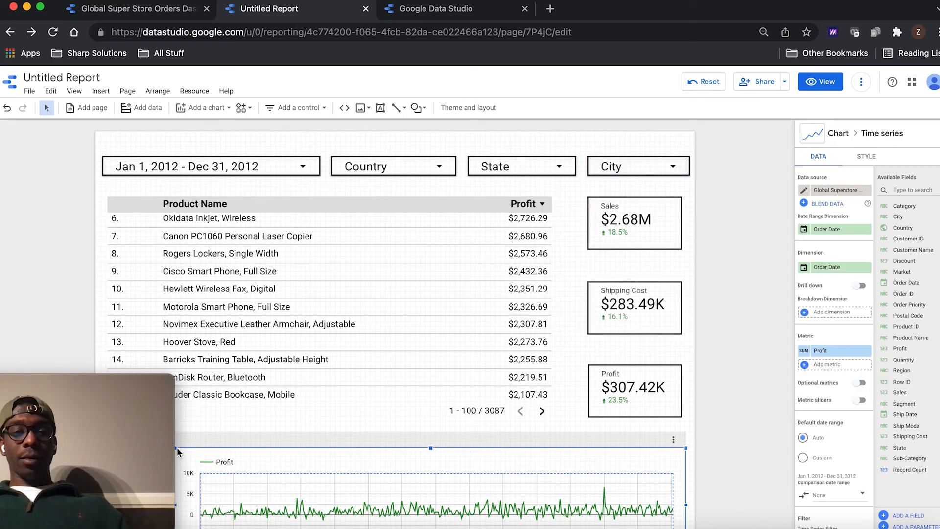
pyautogui.moveTo(252, 450); pyautogui.dragTo(190, 446)
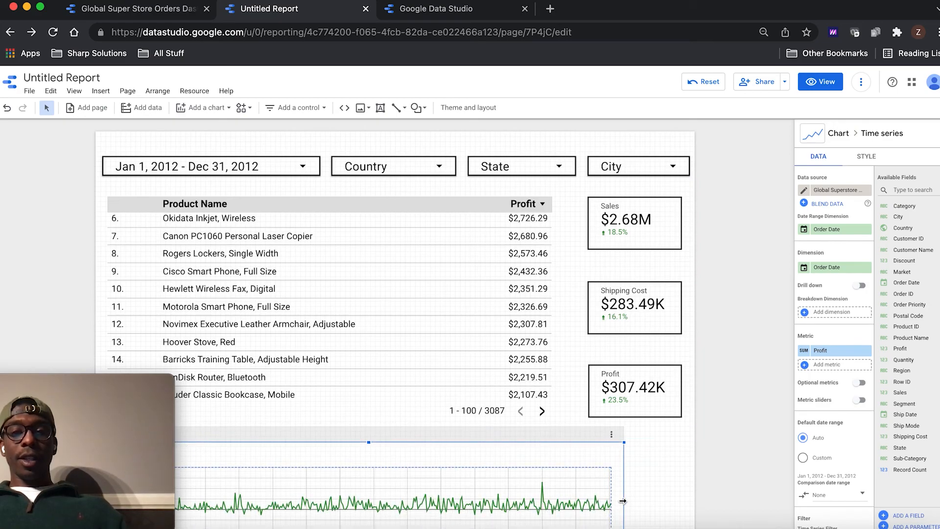
pyautogui.moveTo(623, 500); pyautogui.dragTo(683, 494)
# - Preview the report in view mode and look over the finished layout from the filters to the time series
pyautogui.click(810, 81)
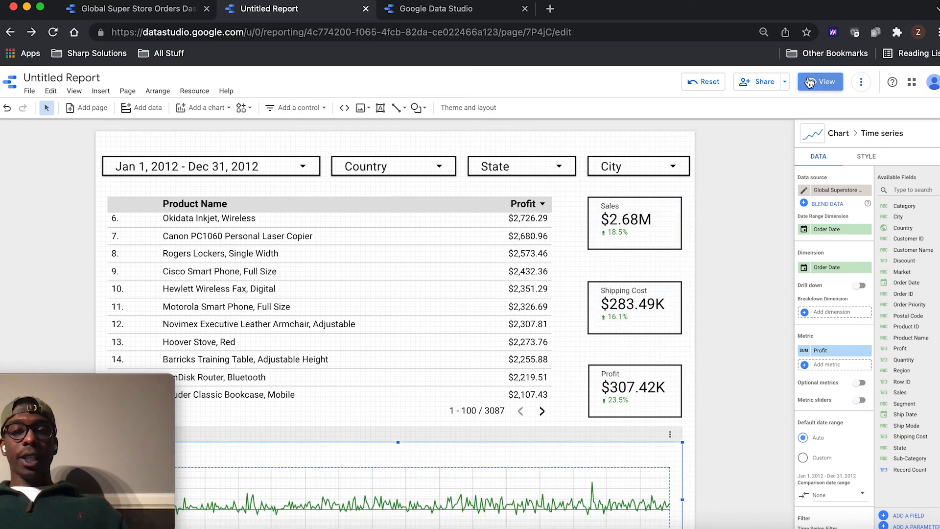
pyautogui.scroll(-1, 453, 457)
pyautogui.scroll(-1, 435, 338)
pyautogui.scroll(-4, 436, 334)
pyautogui.scroll(10, 442, 252)
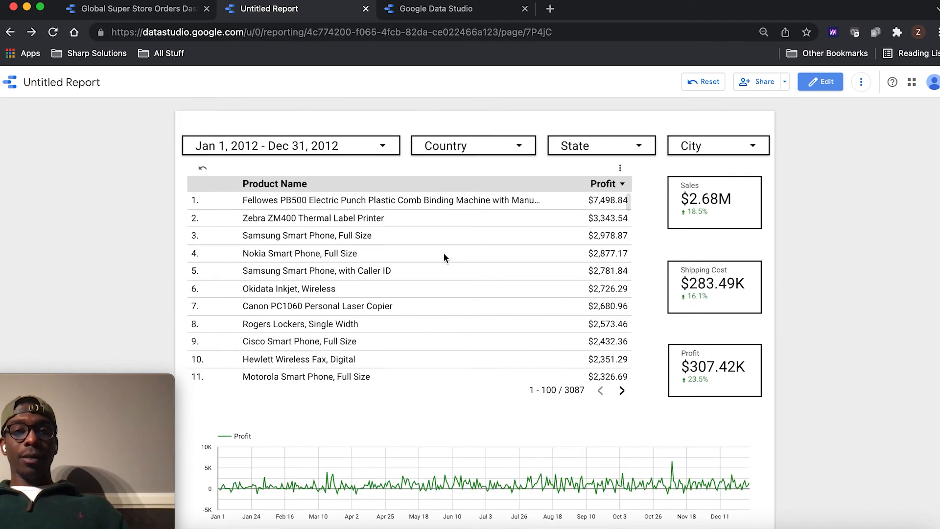
# - Filter the report to only China by country and review the table, scorecards and time series
pyautogui.click(482, 147)
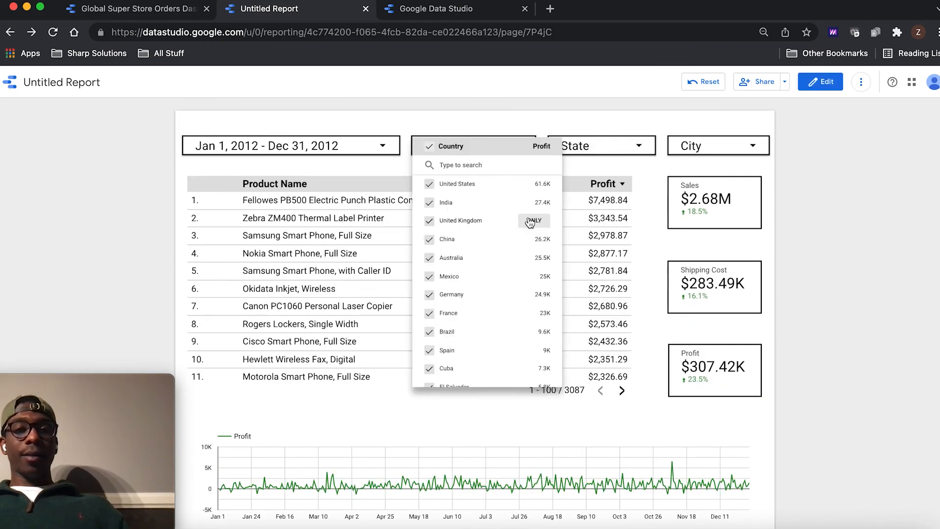
pyautogui.click(537, 239)
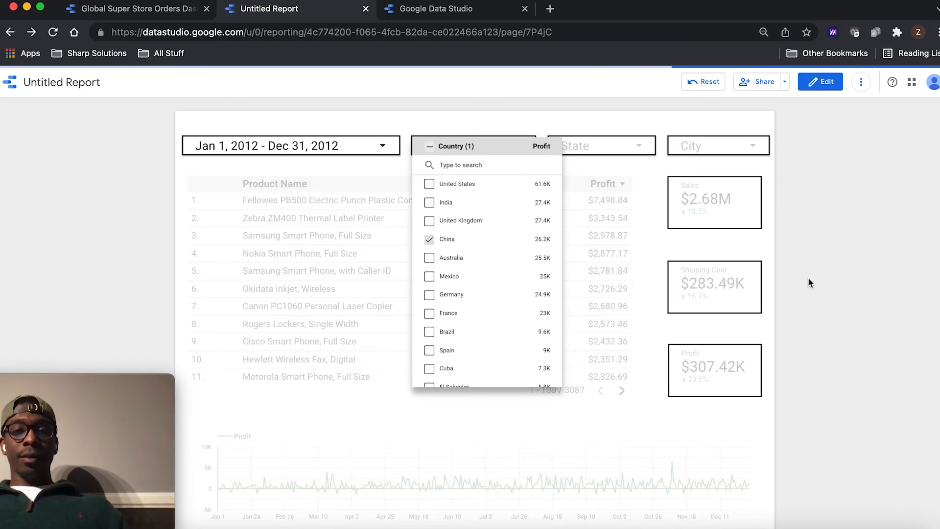
pyautogui.click(647, 416)
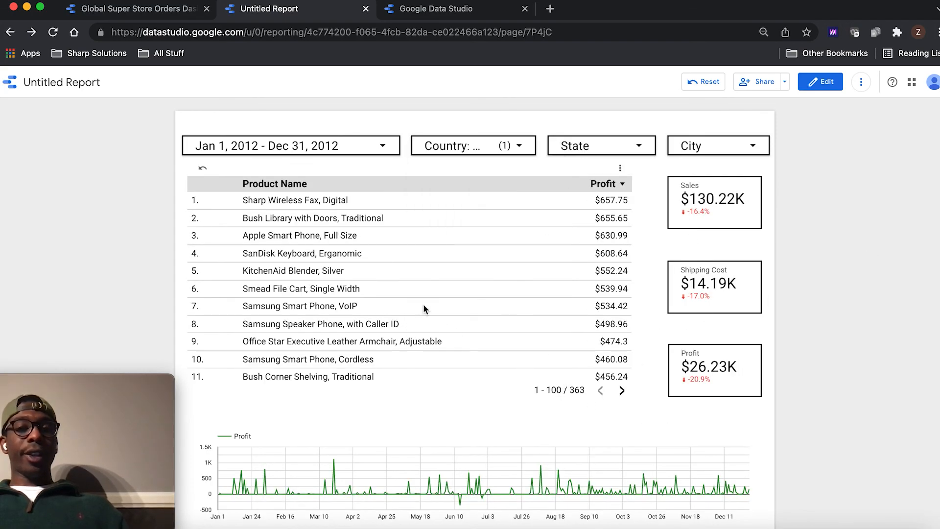
pyautogui.scroll(-20, 423, 303)
pyautogui.scroll(20, 425, 288)
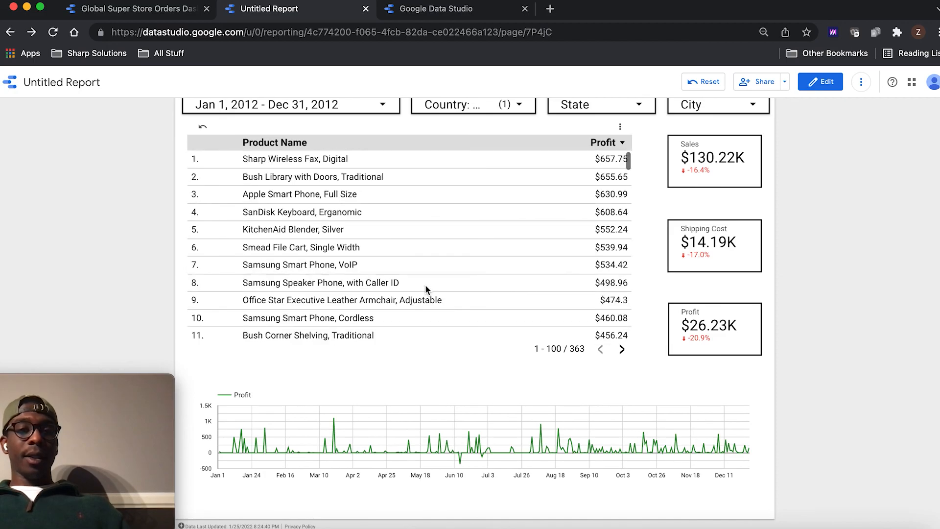
pyautogui.scroll(2, 463, 294)
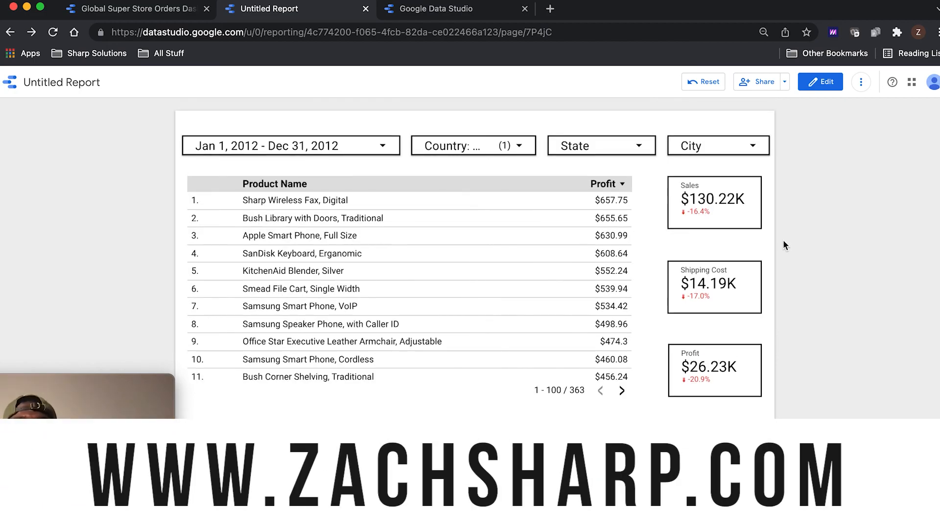